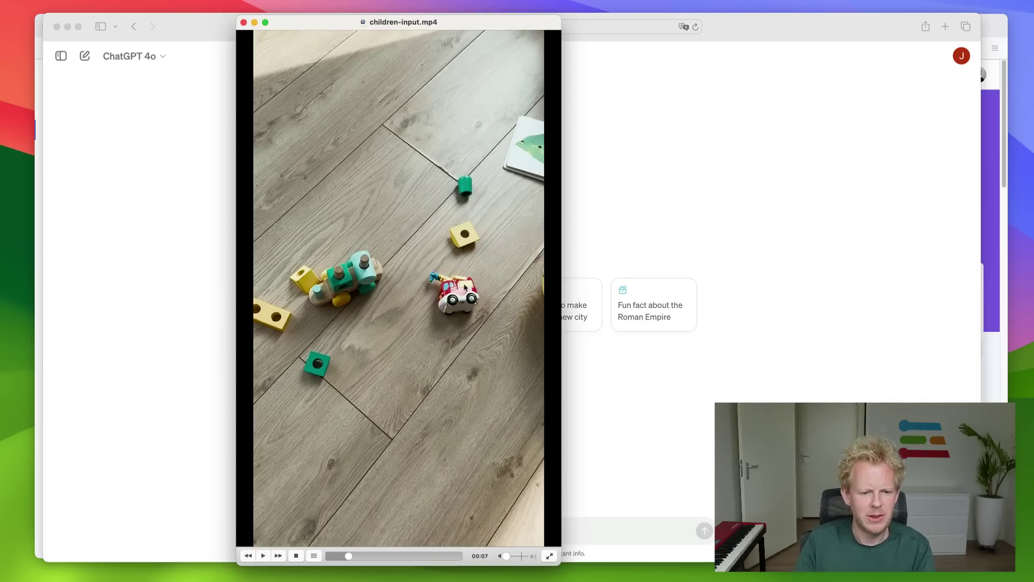
Step: Play and pause the children-input clip of toys on the floor, then quit QuickTime
key(space)
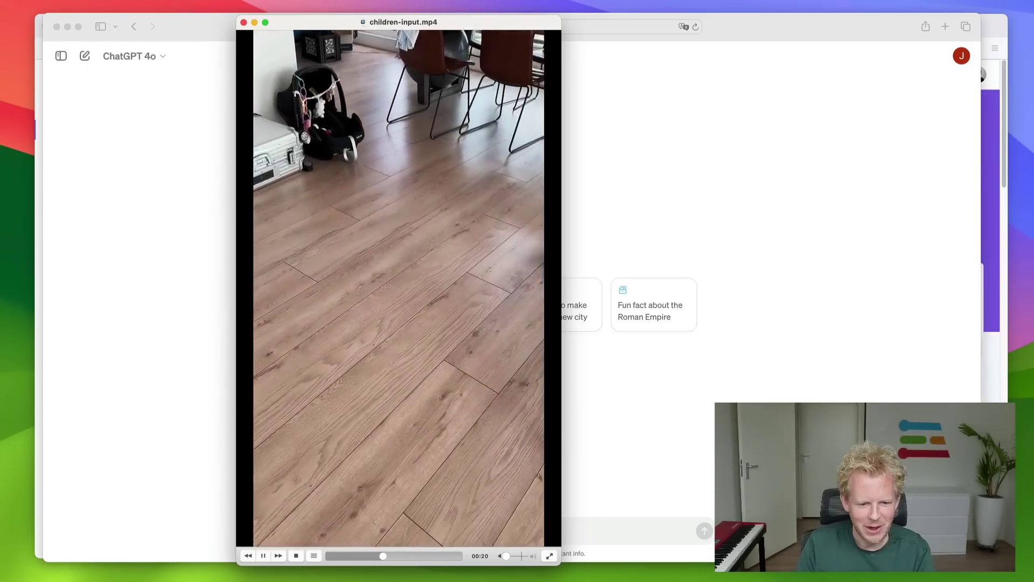
key(space)
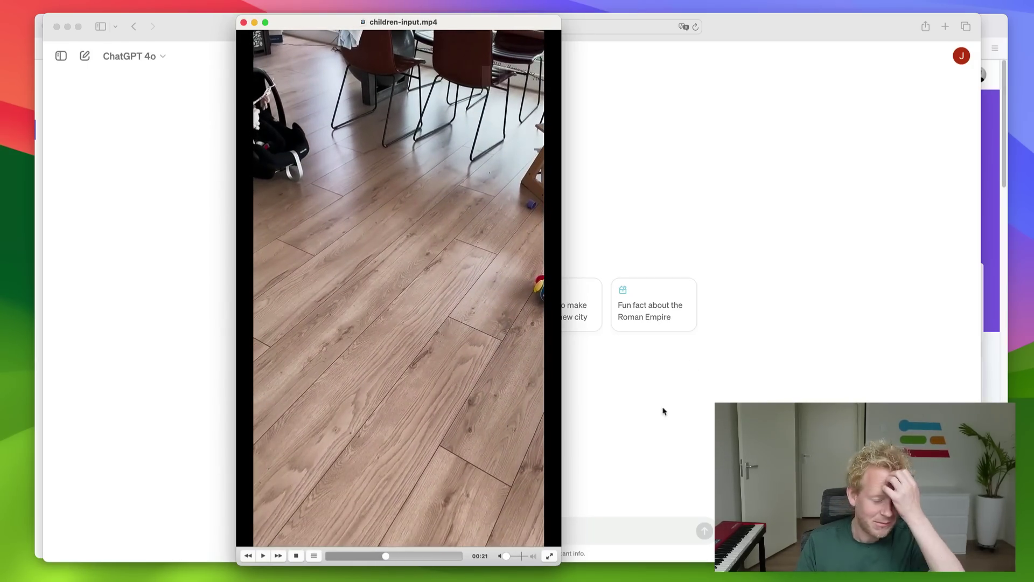
key(super+q)
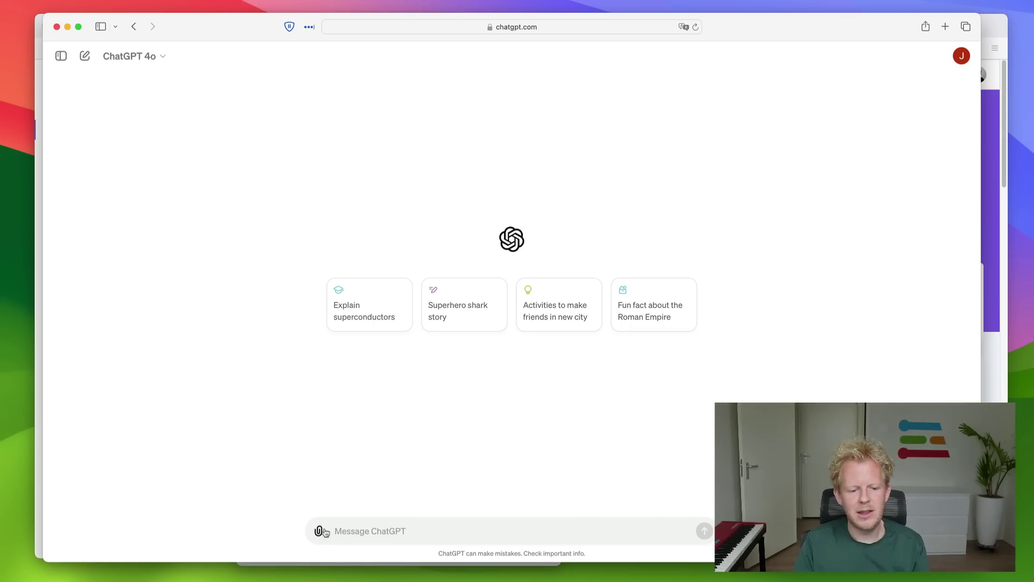
Step: Send toy.jpg to ChatGPT with the yes/no/unsure/blurry toy classification prompt
click(320, 531)
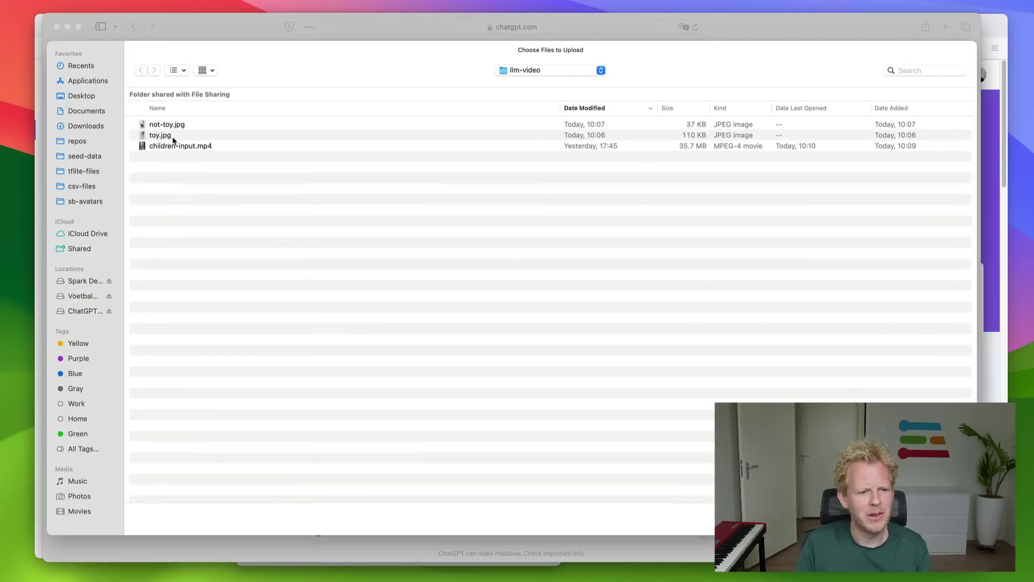
double_click(172, 140)
text(Is the main topic of this photo a children's toy? If so, only say "yes"; if not, only say "no". If you're not sure, say "unsure"; or if the picture is blurry, say "blurry".)
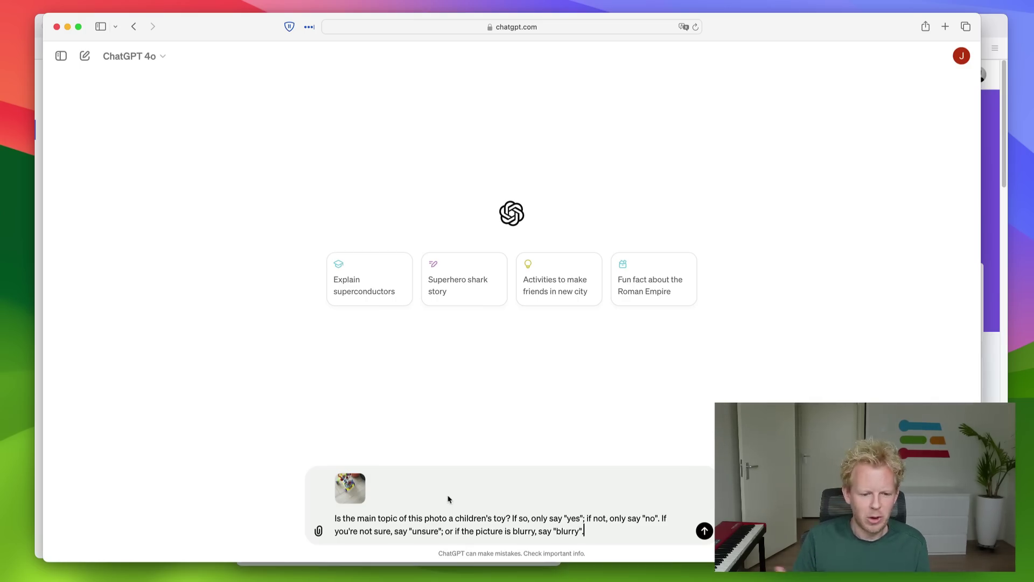
key(Return)
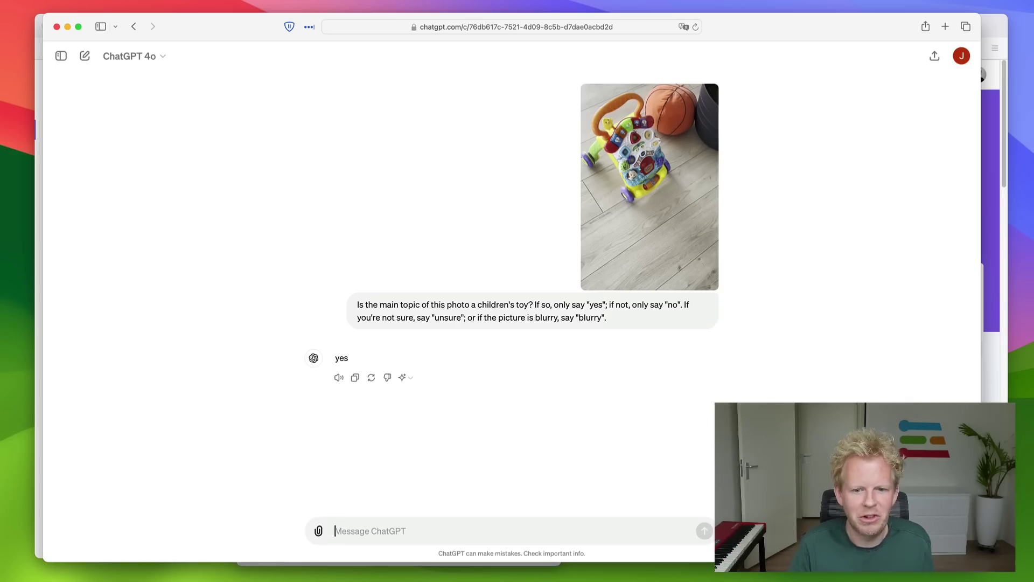
Step: Send the not-toy.jpg piano photo to ChatGPT with the same classification prompt
click(319, 531)
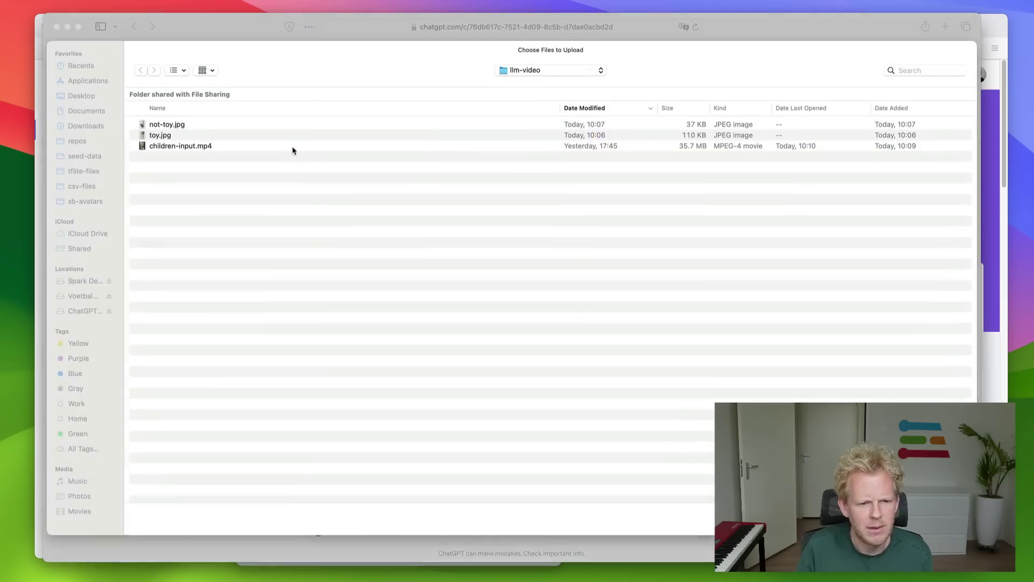
double_click(167, 124)
text(Is the main topic of this photo a children's toy? If so, only say "yes"; if not, only say "no". If you're not sure, say "unsure"; or if the picture is blurry, say "blurry".)
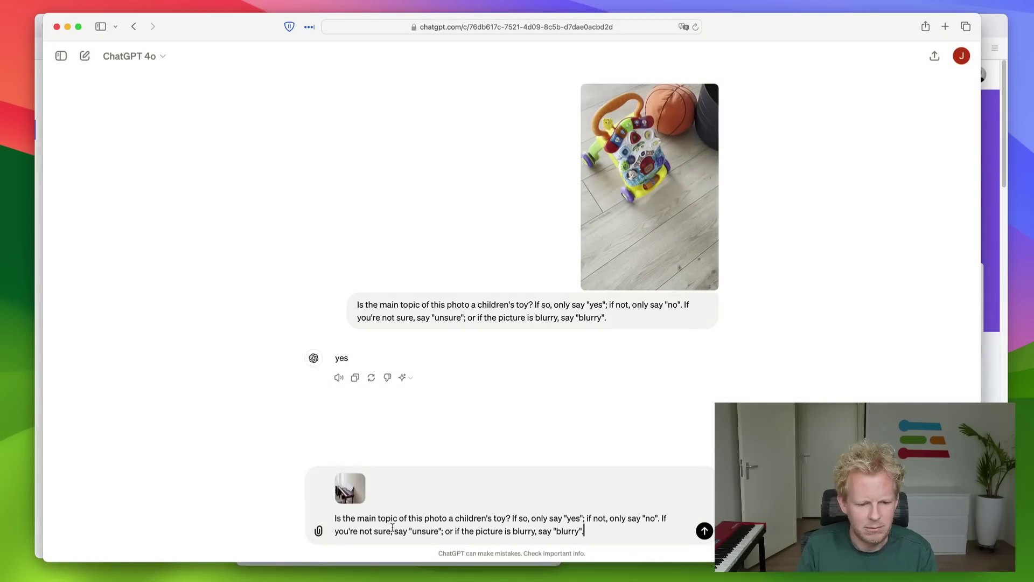
key(Return)
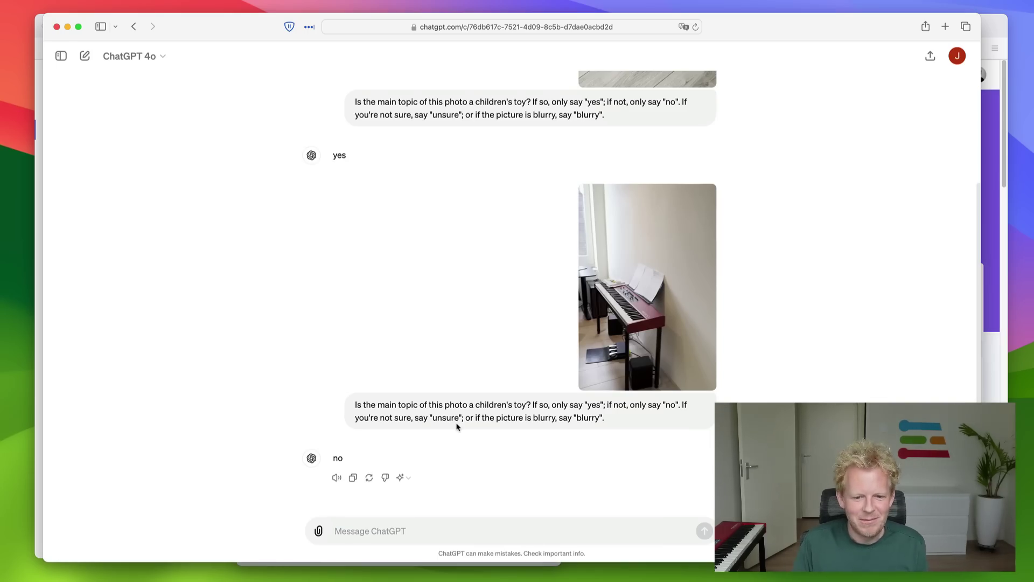
scroll(458, 427, up, 3)
scroll(465, 355, up, 2)
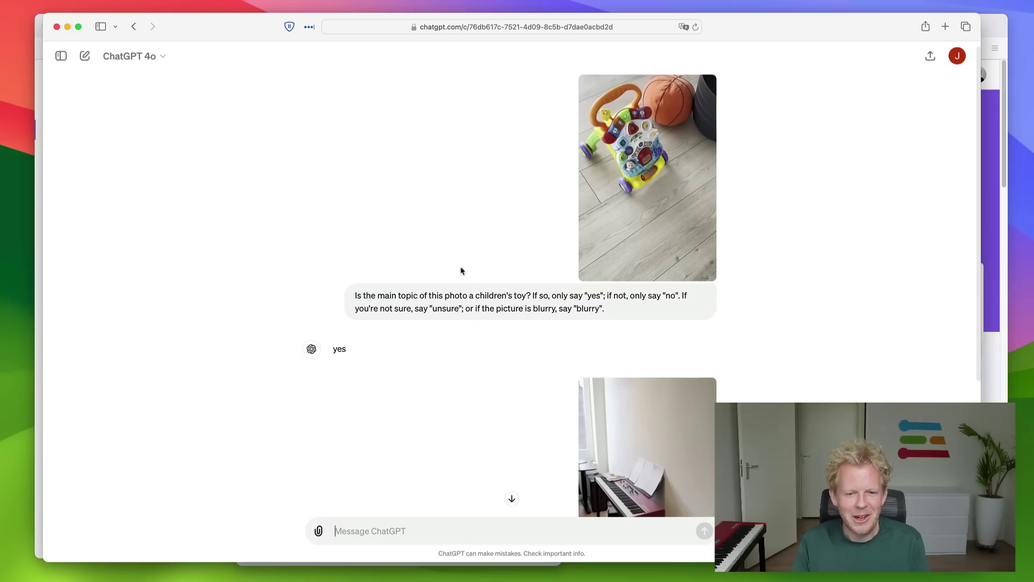
scroll(450, 353, down, 5)
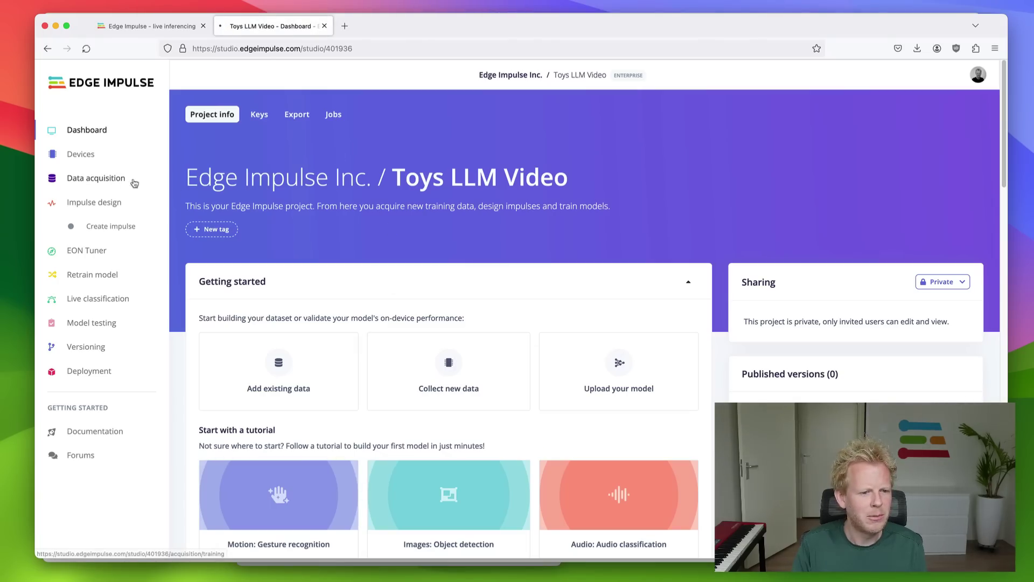
Step: Upload llm-video/children-input.mp4 to the Training set, leaving the data unlabeled
click(134, 183)
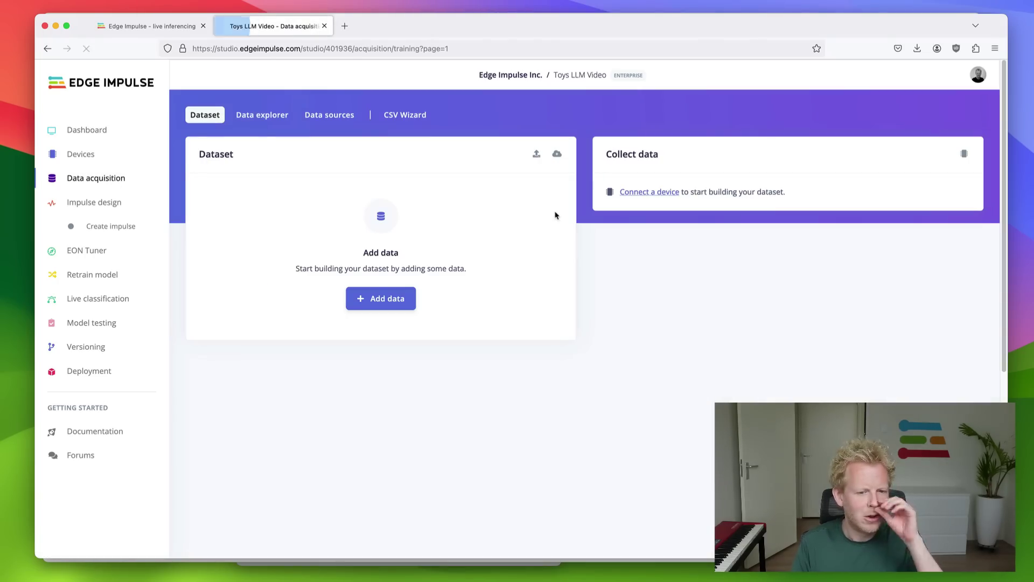
click(536, 155)
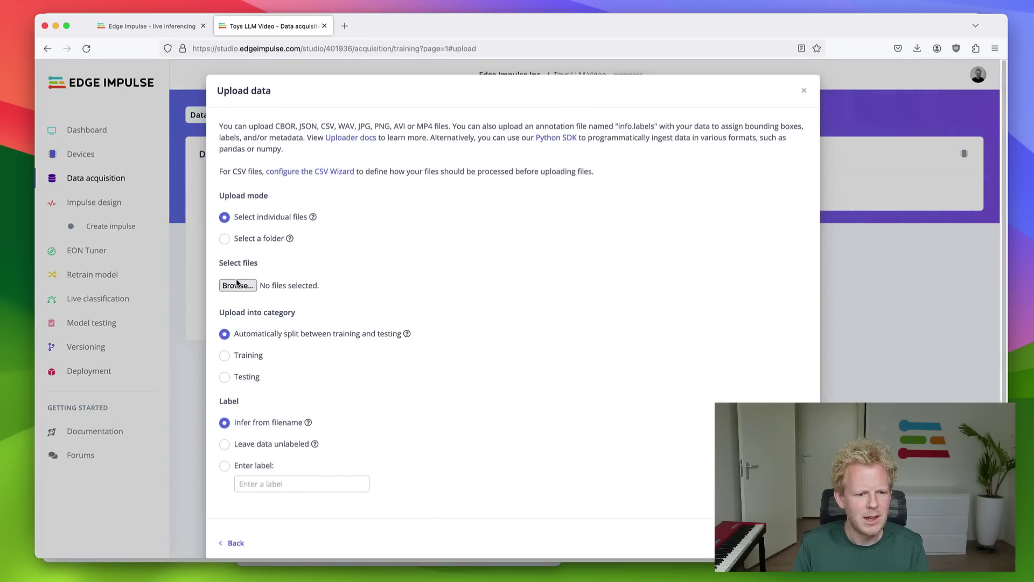
click(238, 284)
double_click(233, 83)
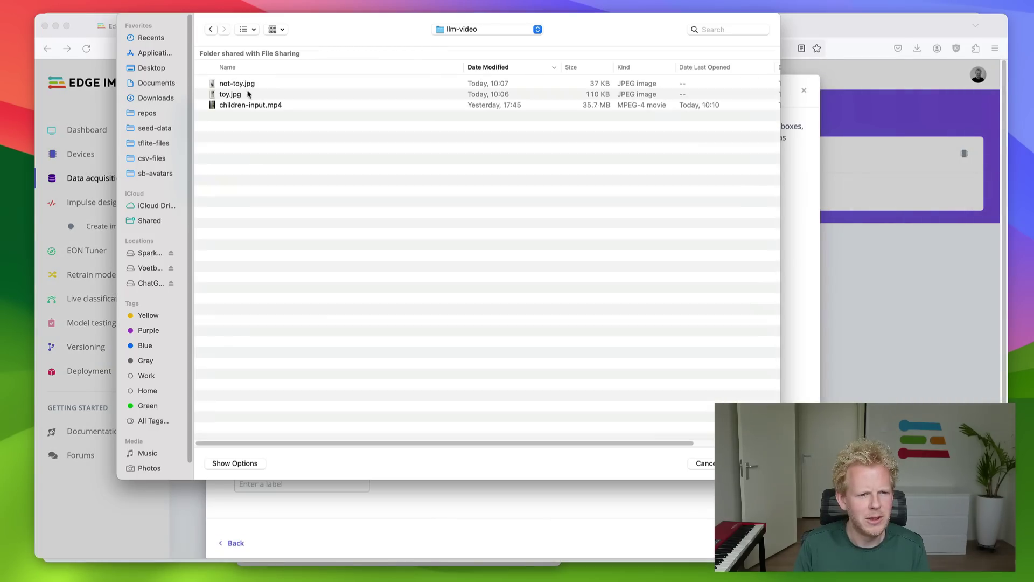
double_click(250, 105)
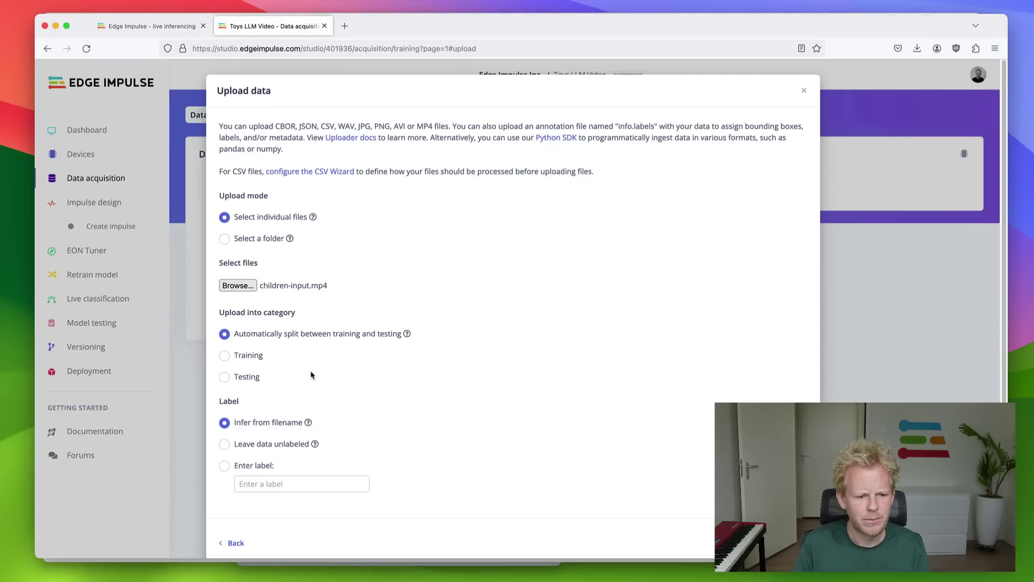
click(259, 357)
click(270, 444)
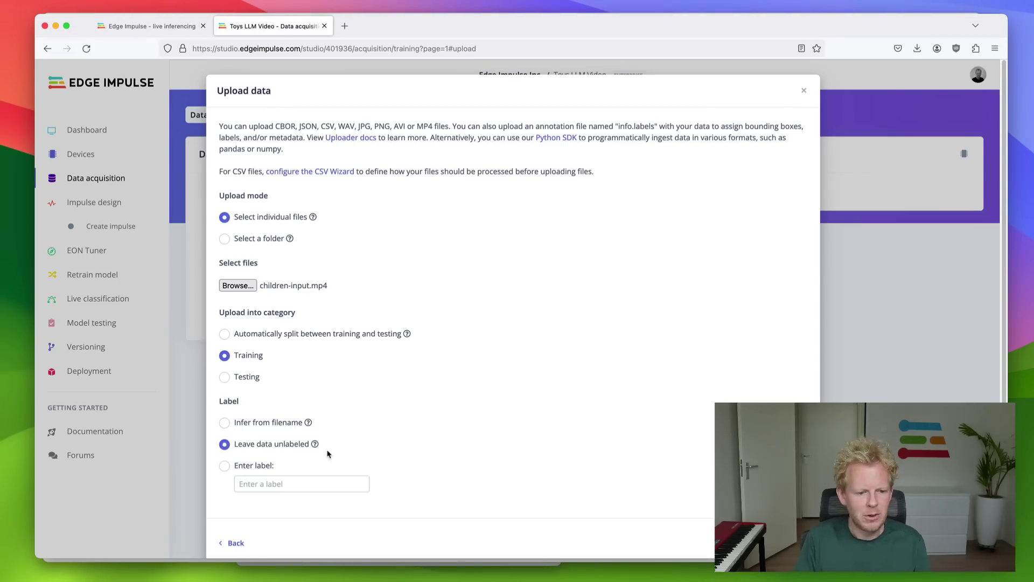
click(772, 543)
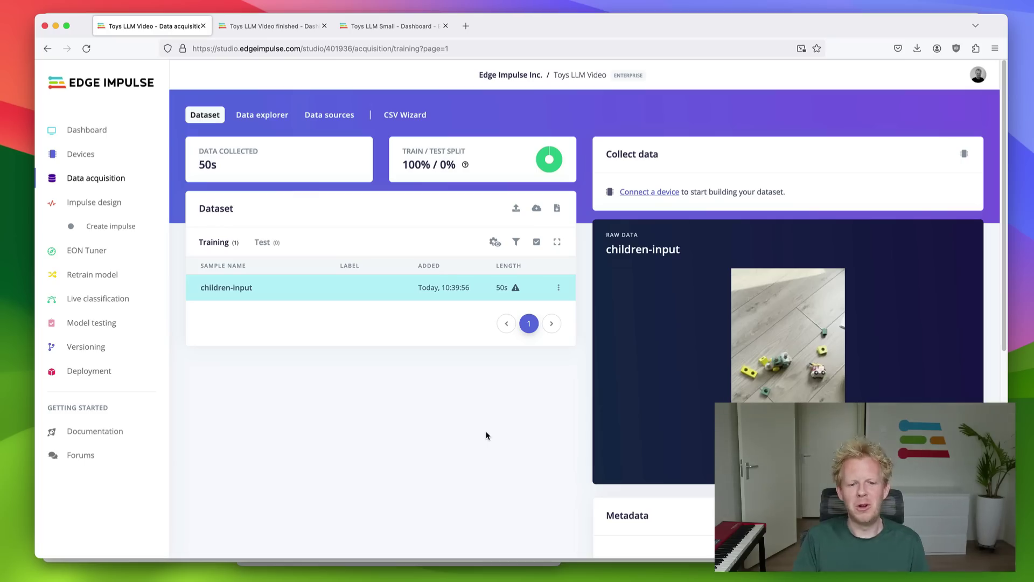
click(558, 287)
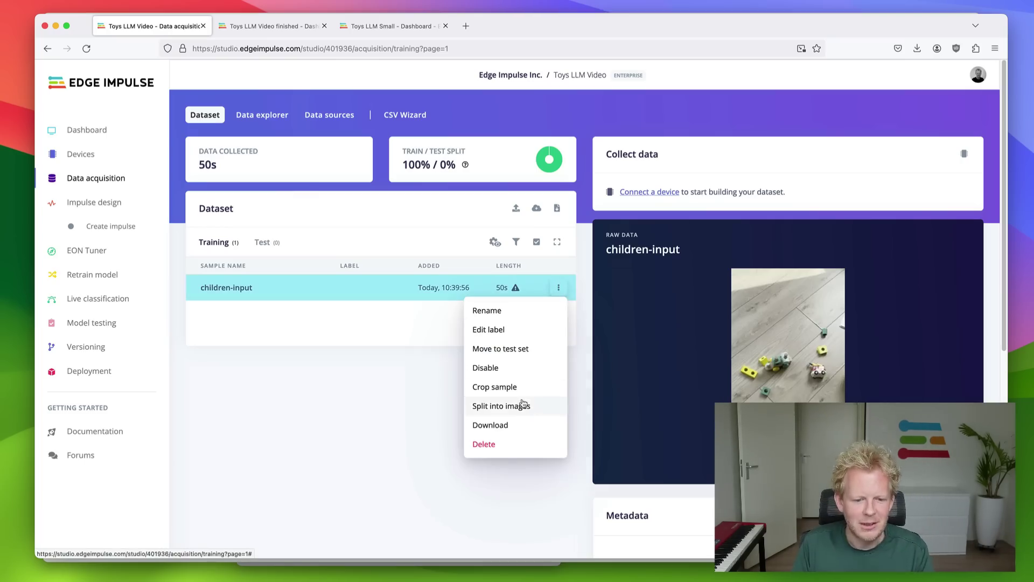
click(524, 405)
click(552, 372)
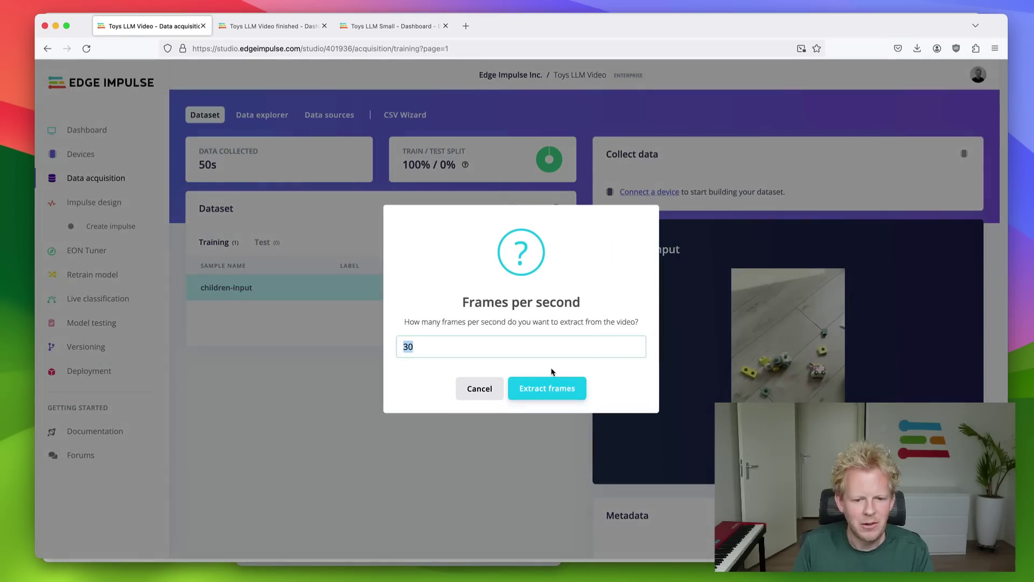
text(10)
key(Return)
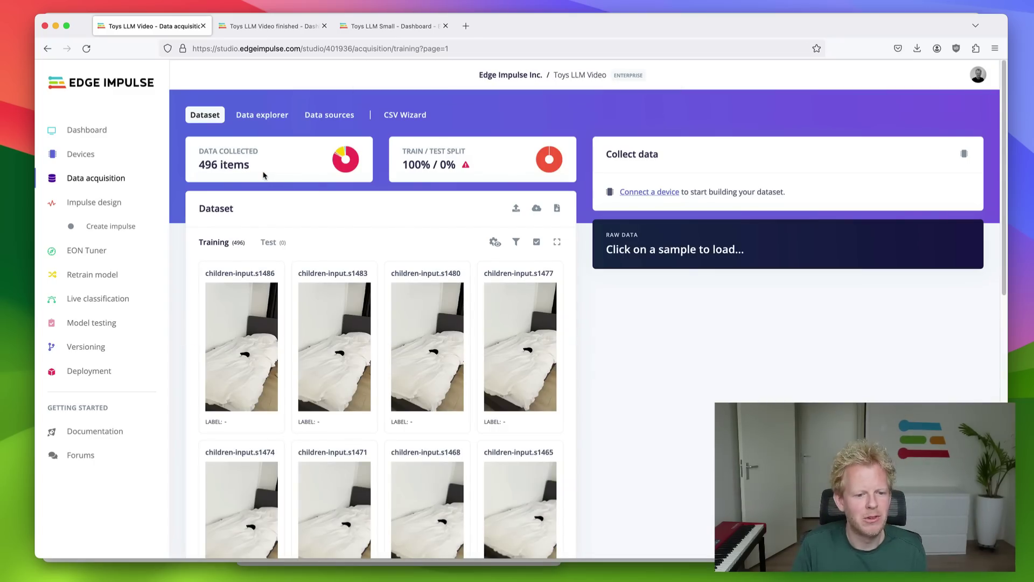
scroll(468, 381, down, 2)
scroll(464, 363, down, 3)
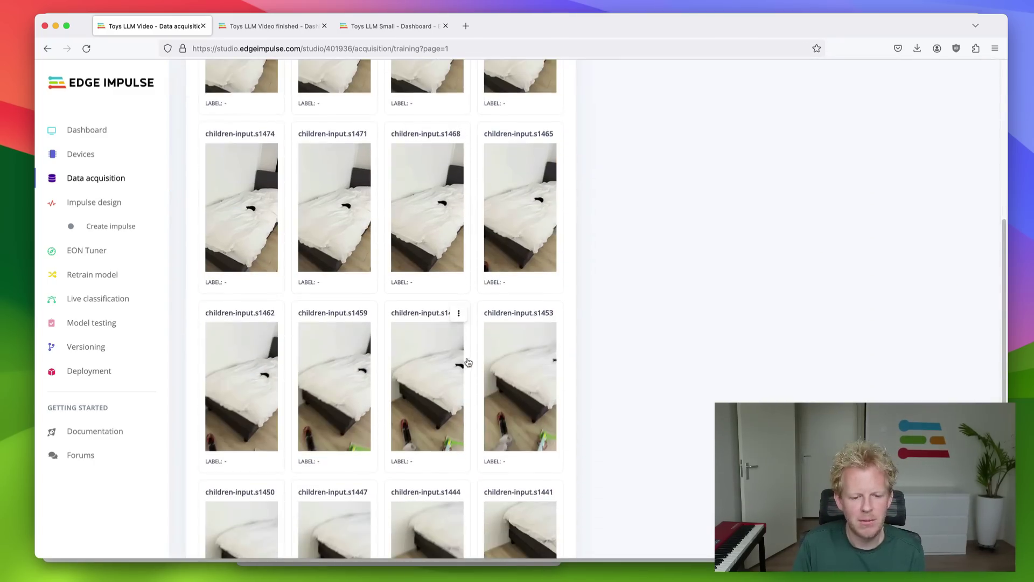
scroll(530, 410, down, 2)
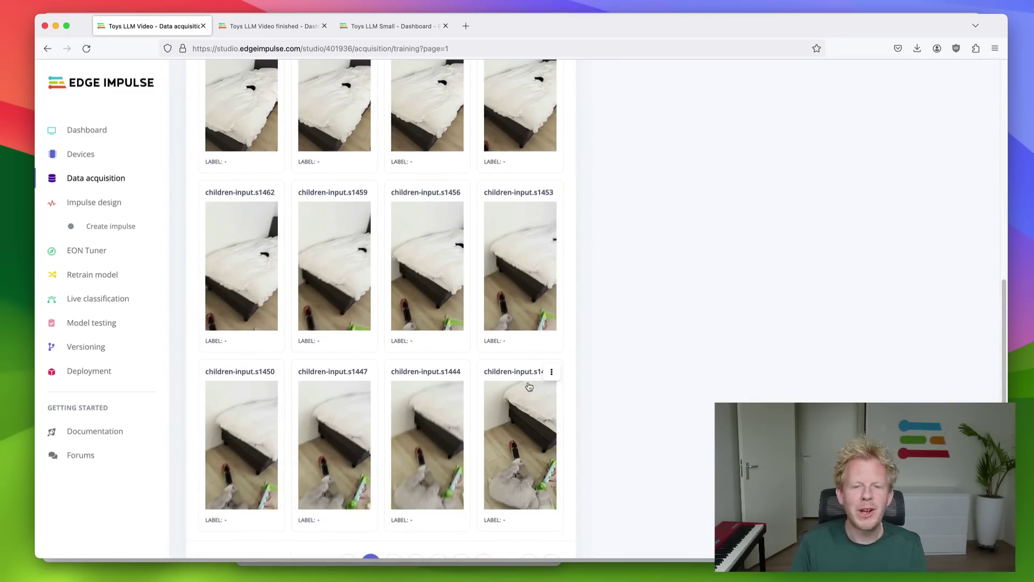
scroll(529, 387, down, 2)
scroll(517, 380, up, 5)
scroll(493, 371, up, 5)
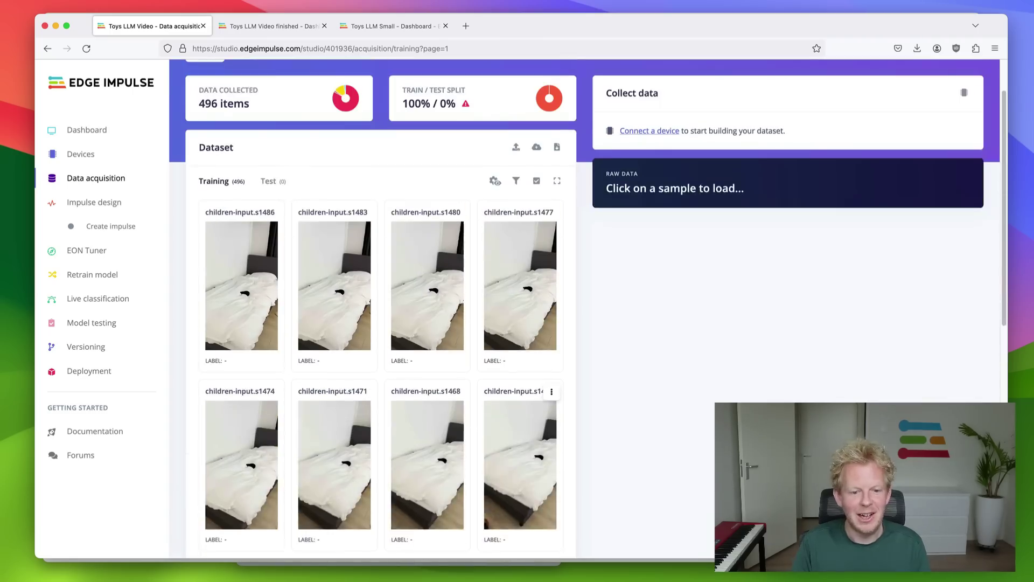
scroll(480, 365, up, 2)
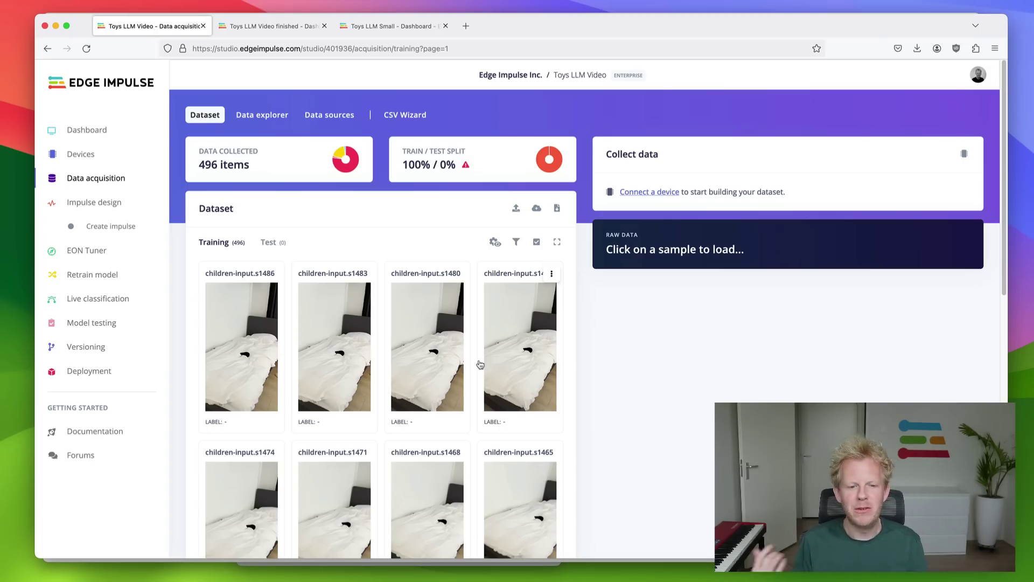
Step: Add a data source using the 'Label data using GPT-4o' transformation block and review its prompt
click(330, 114)
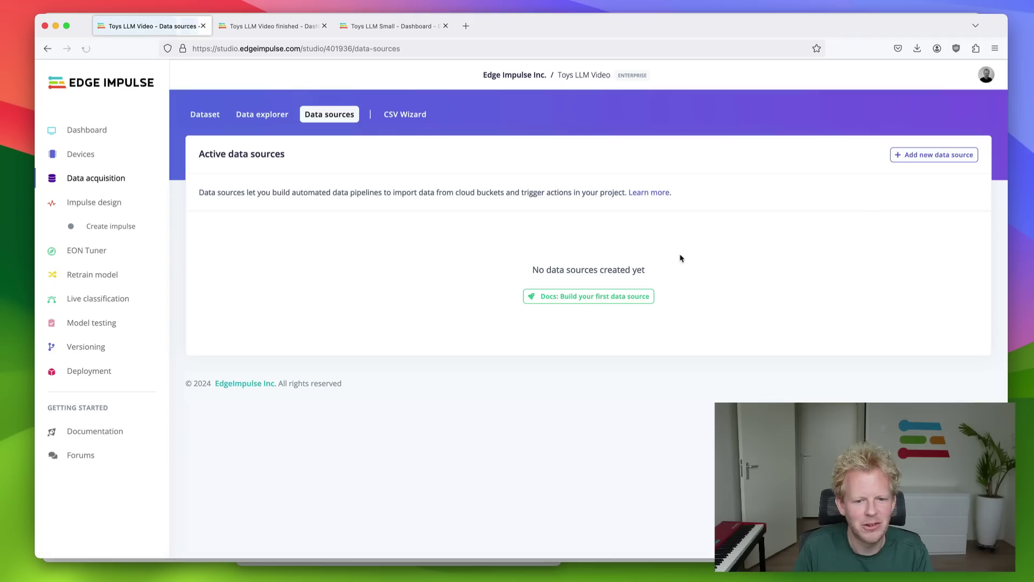
click(918, 156)
click(403, 292)
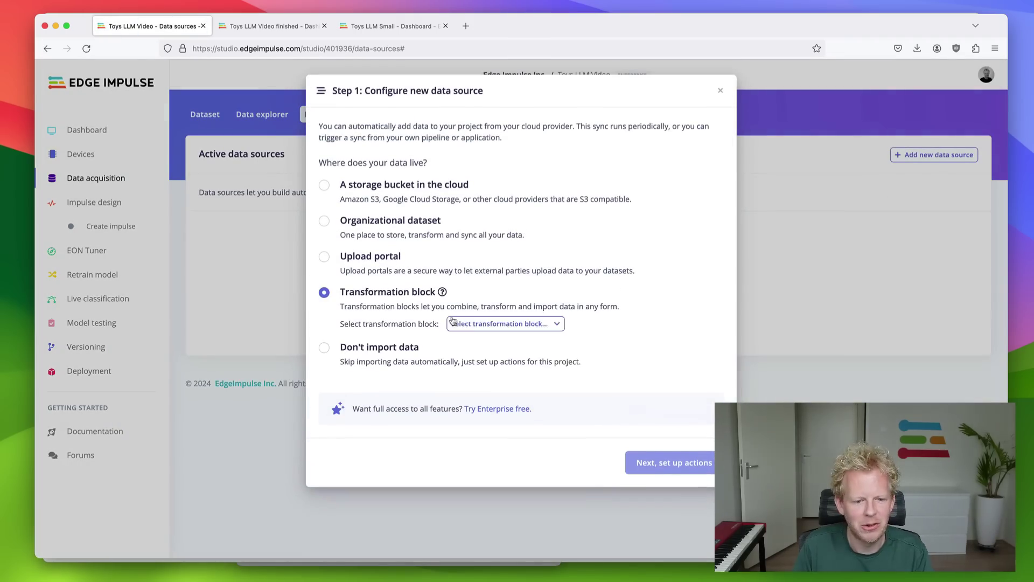
click(494, 323)
click(490, 364)
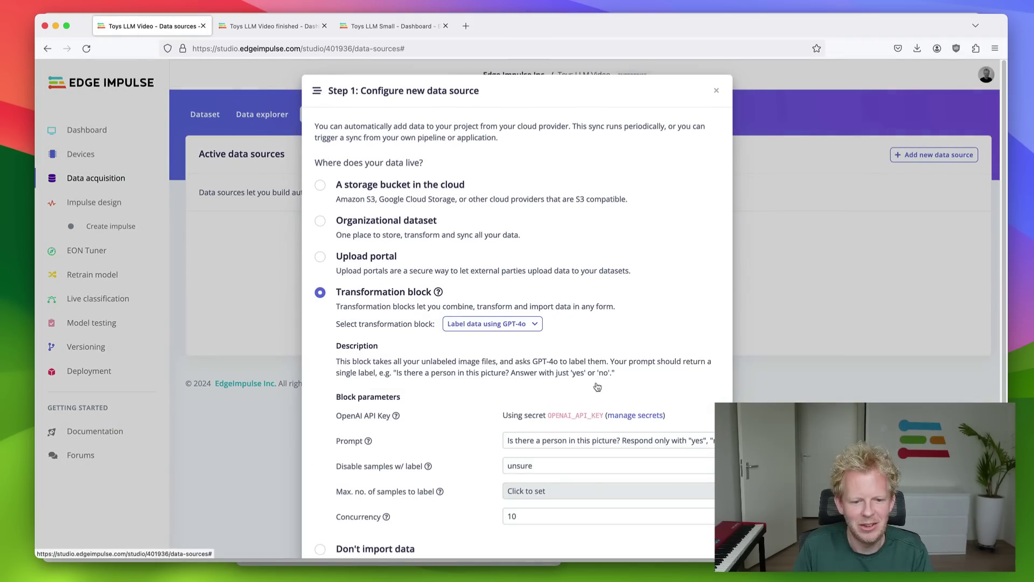
click(578, 440)
key(End)
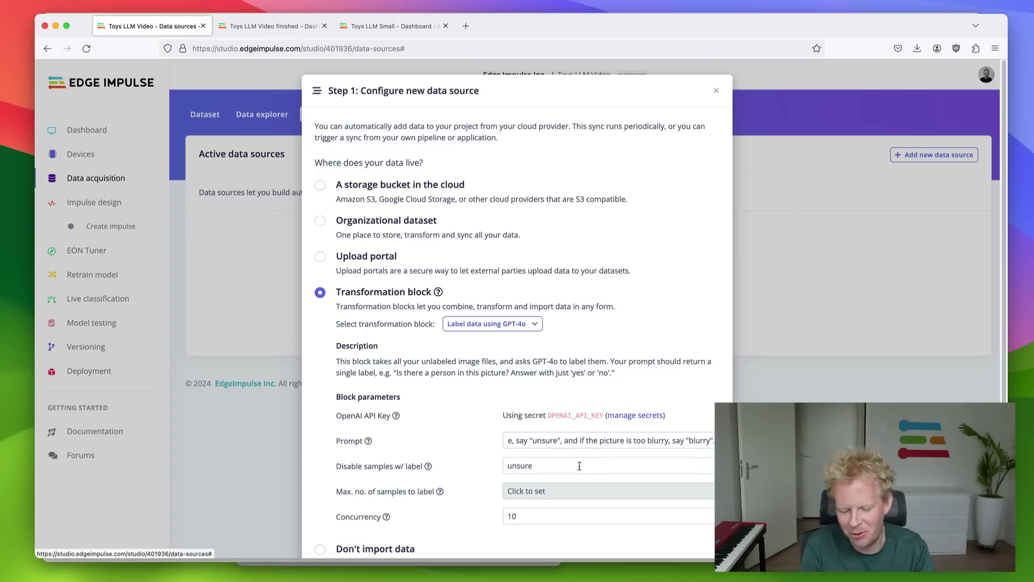
text(,)
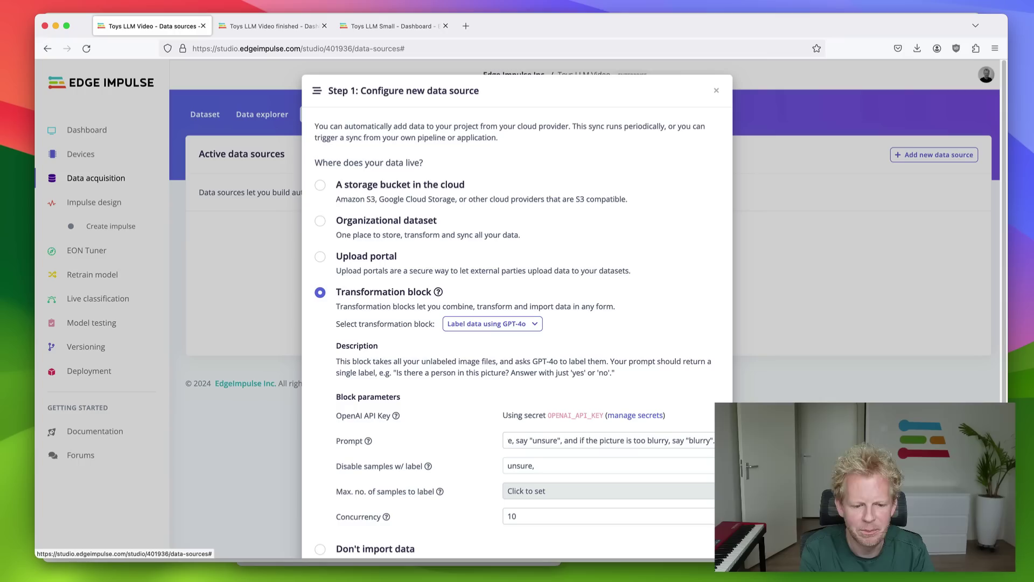
text(blurry)
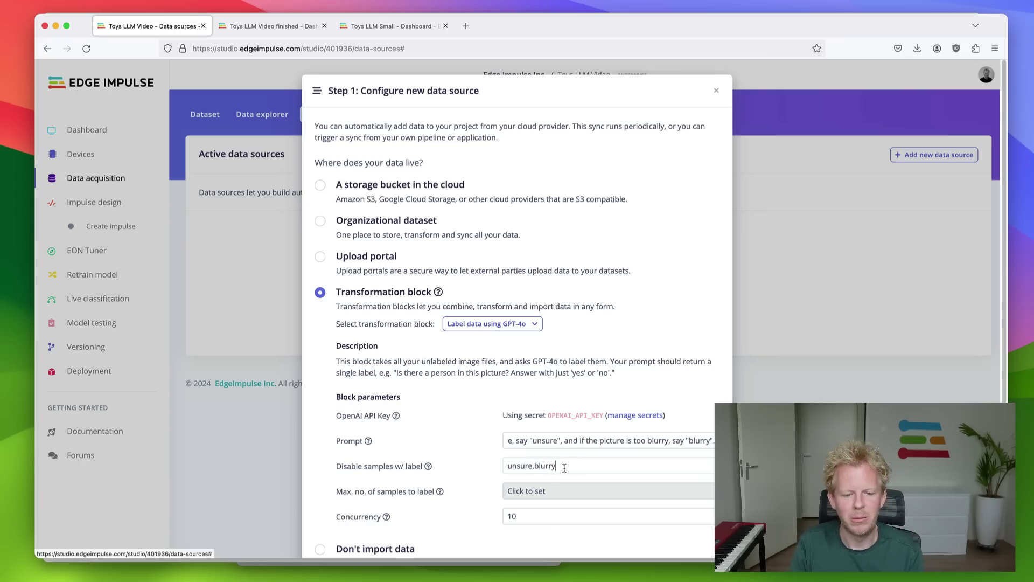
scroll(557, 470, down, 4)
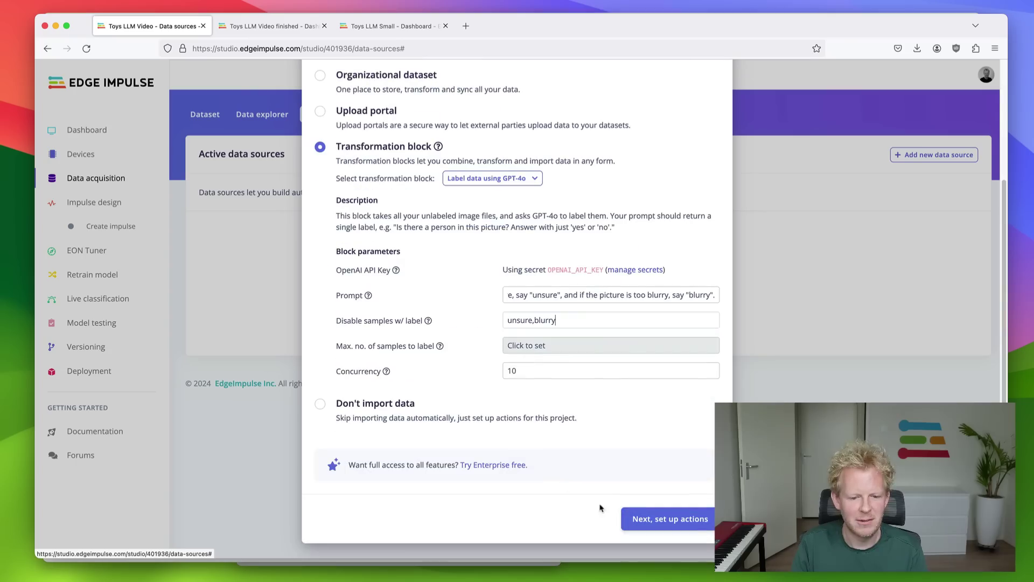
Step: Set maximum samples to 100000, create the labelling pipeline, and view the labelled dataset
click(552, 344)
text(100)
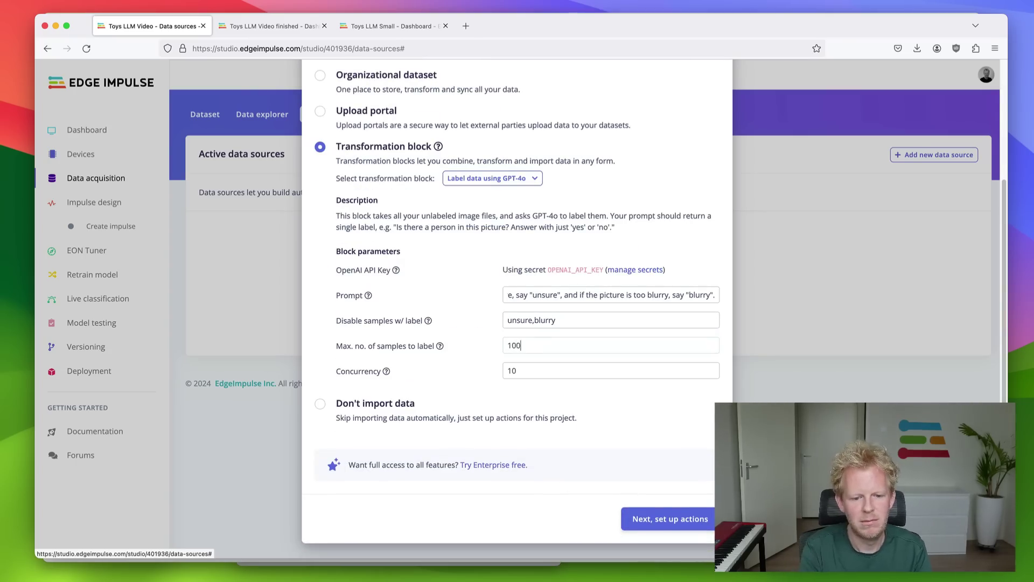
text(000)
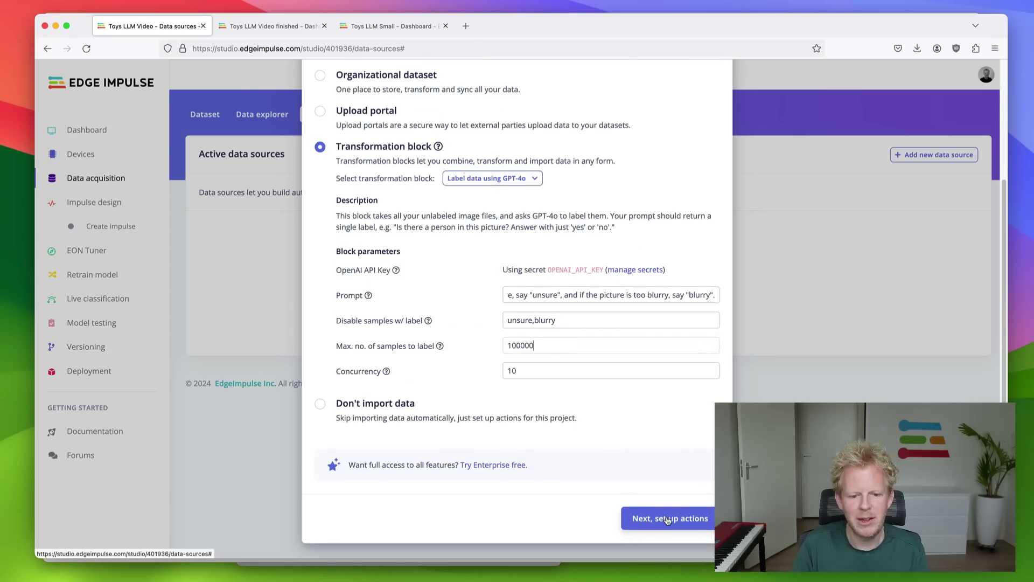
click(668, 519)
click(679, 465)
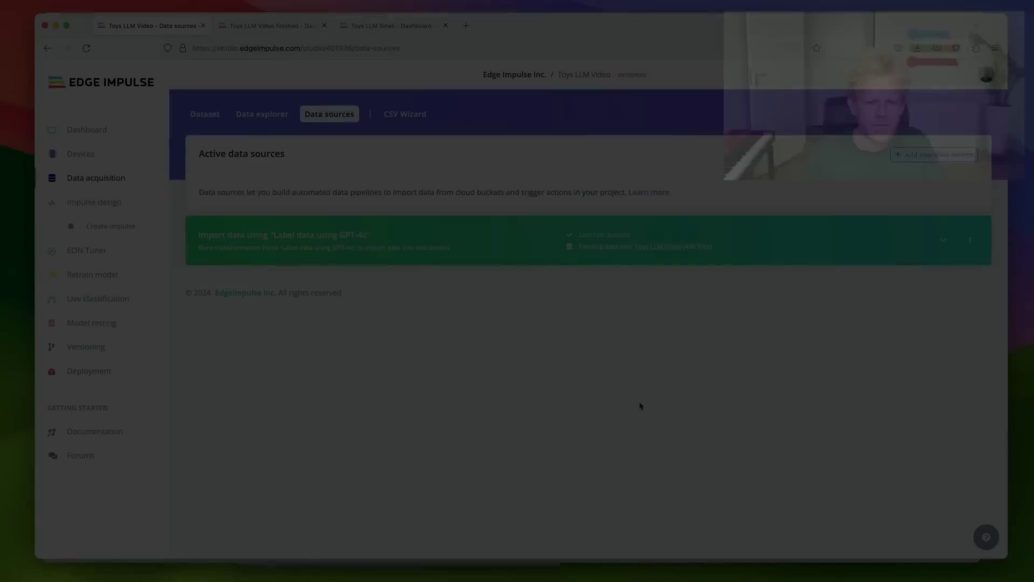
click(204, 114)
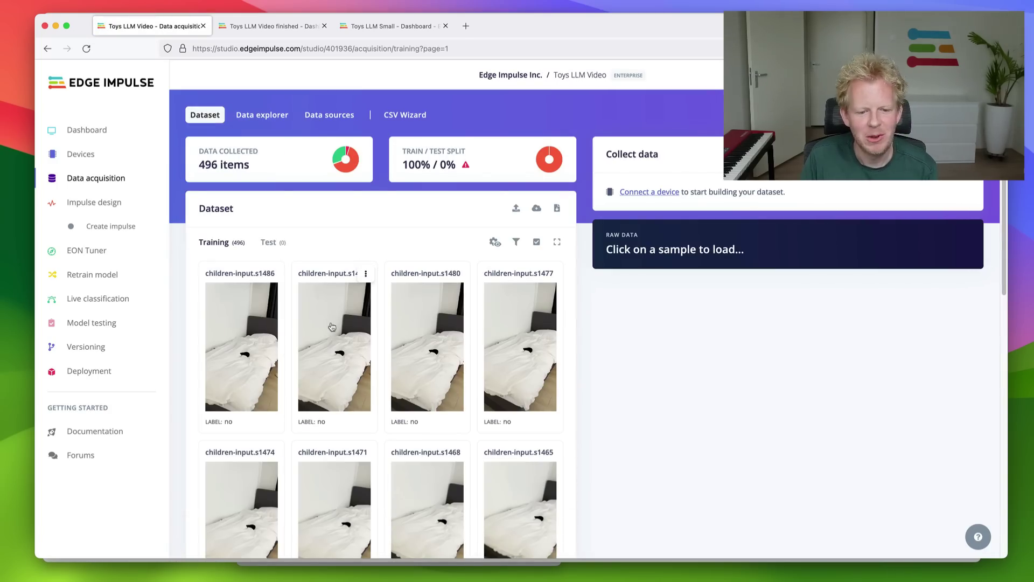
click(275, 340)
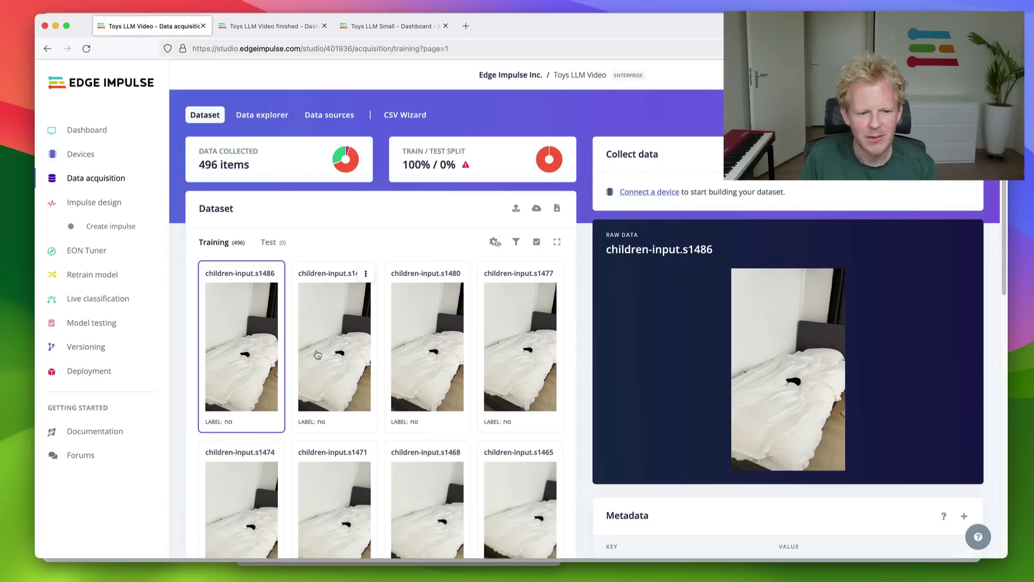
scroll(636, 338, down, 1)
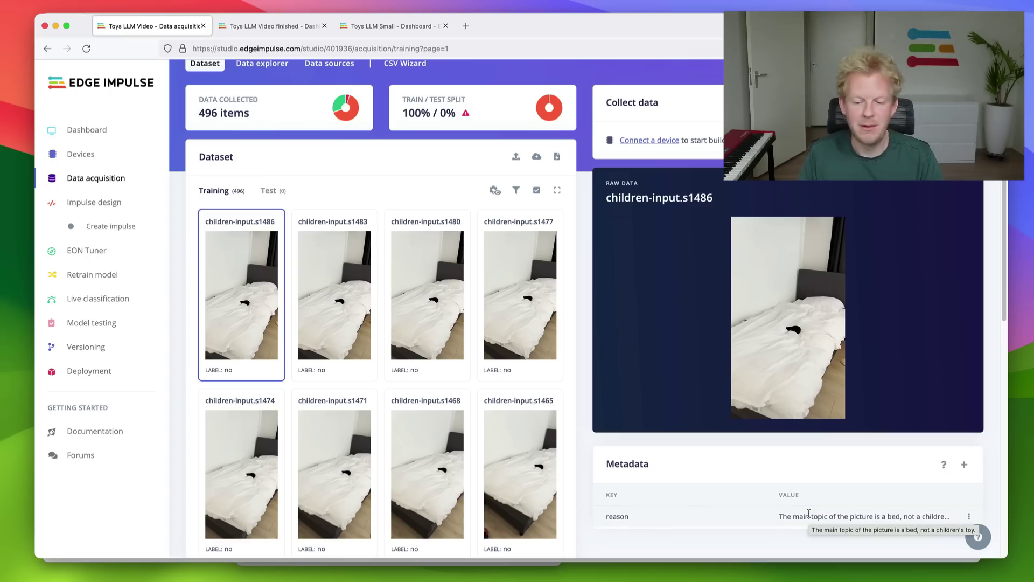
scroll(553, 358, down, 3)
scroll(553, 359, down, 2)
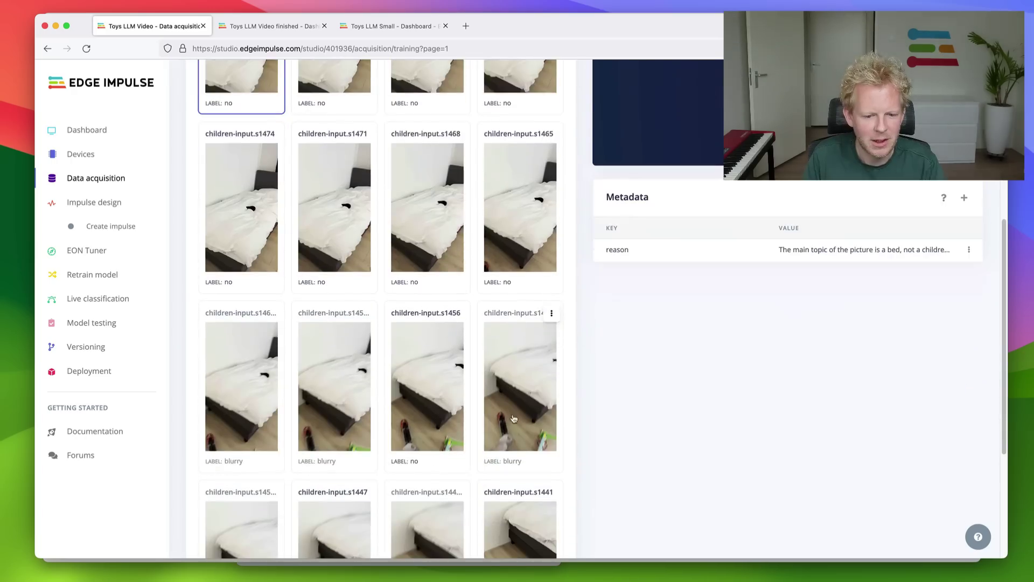
scroll(546, 376, down, 1)
scroll(538, 392, down, 2)
click(531, 406)
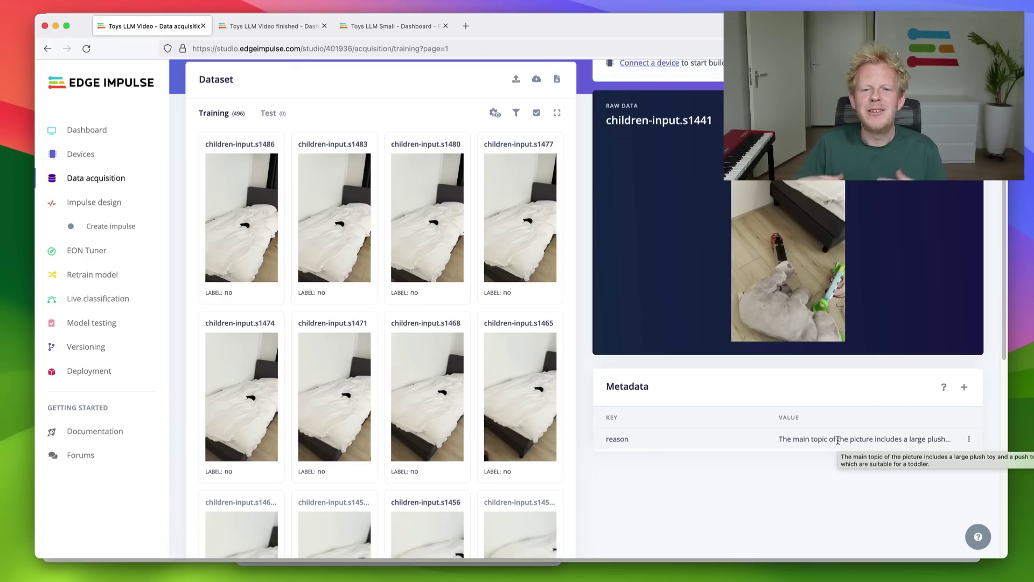
scroll(836, 440, up, 3)
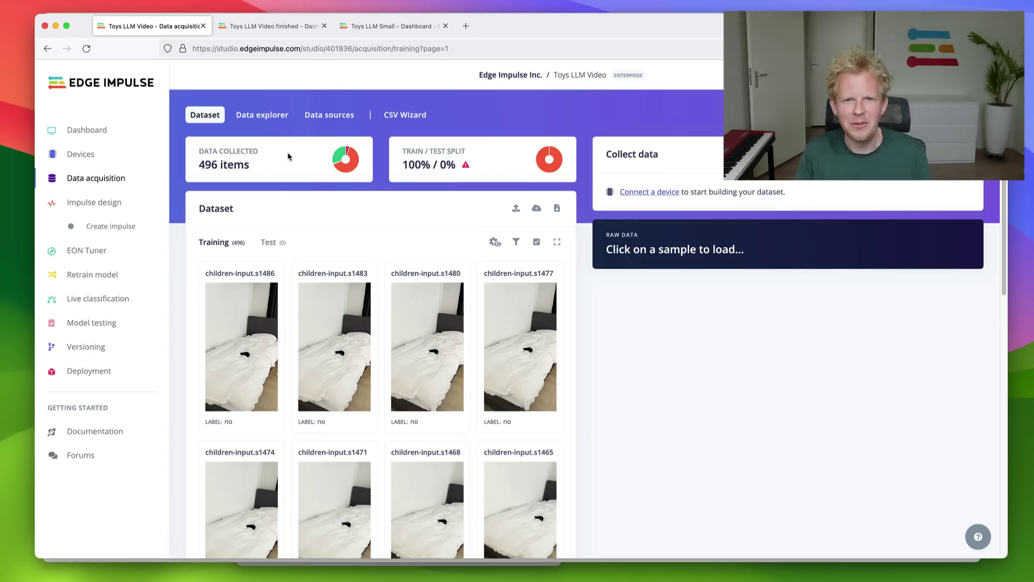
Step: In the Data explorer, compare overlapping points children-input.s79 and s85, then delete s79
click(259, 116)
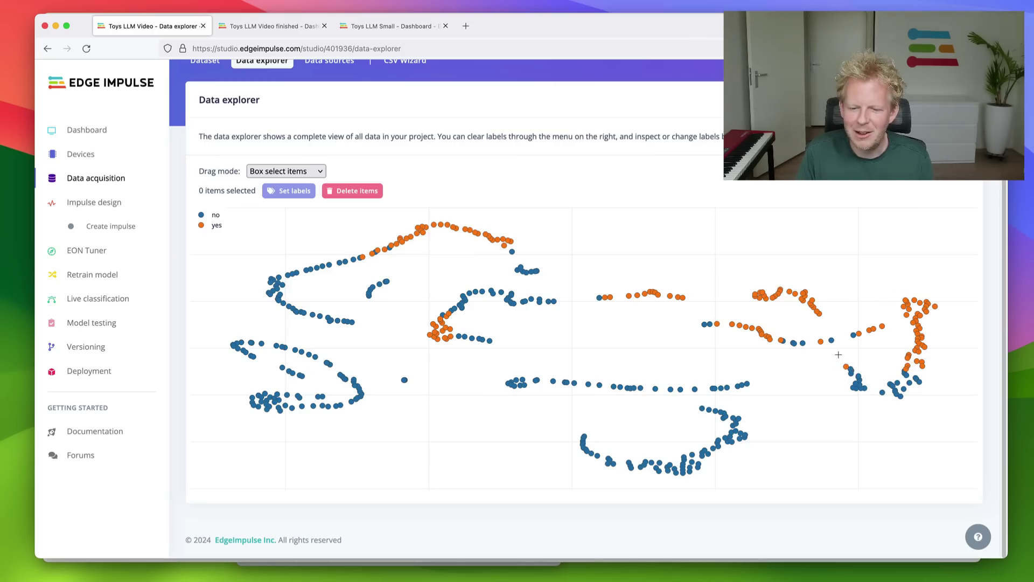
click(846, 366)
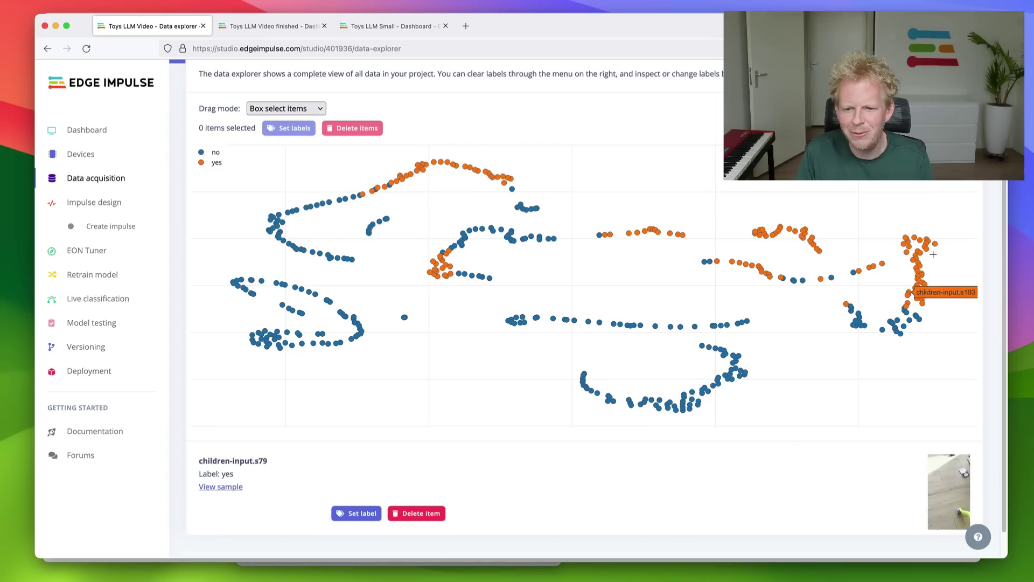
mouse_move(847, 305)
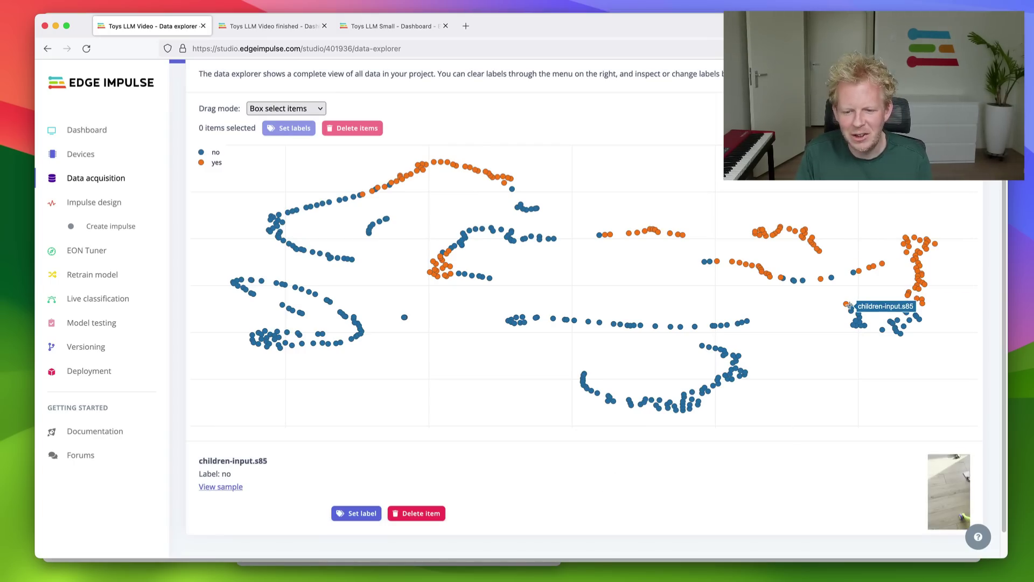
click(846, 304)
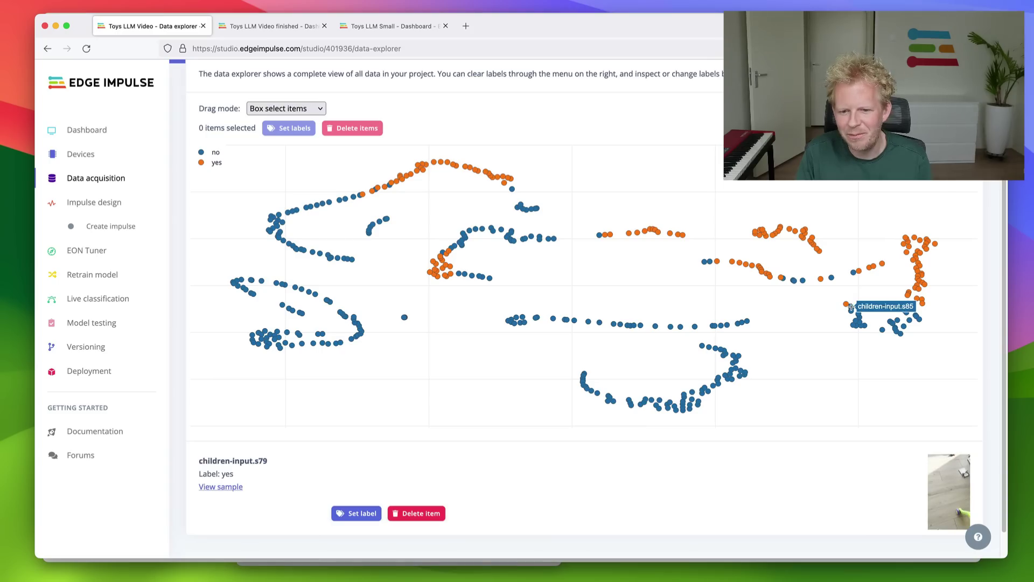
click(850, 308)
click(845, 304)
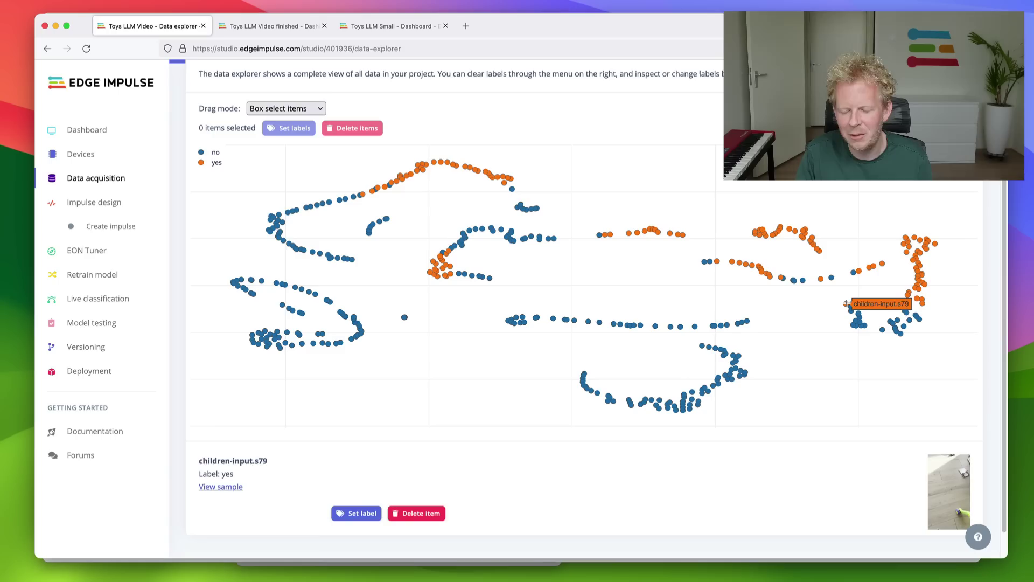
click(850, 308)
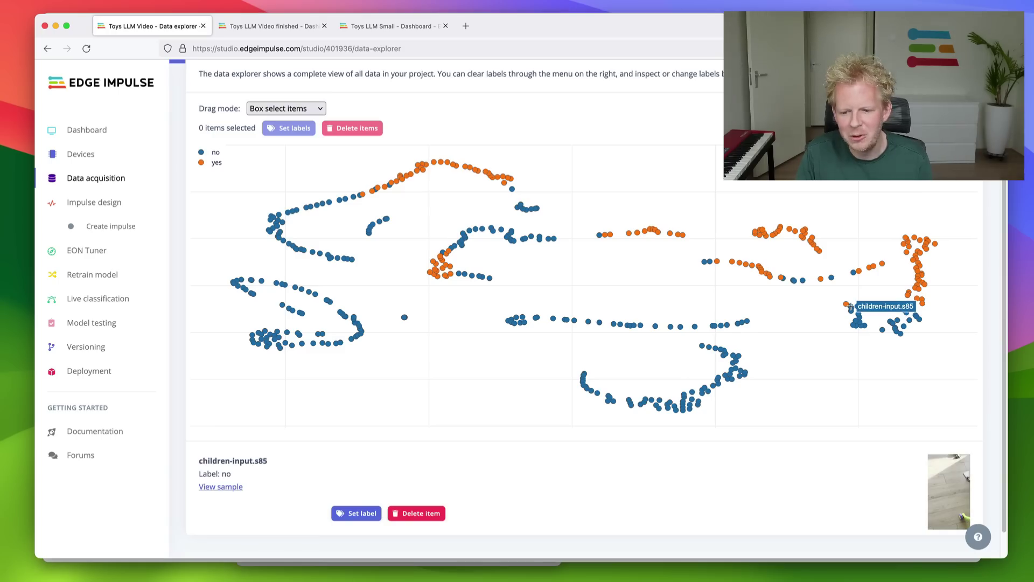
click(846, 305)
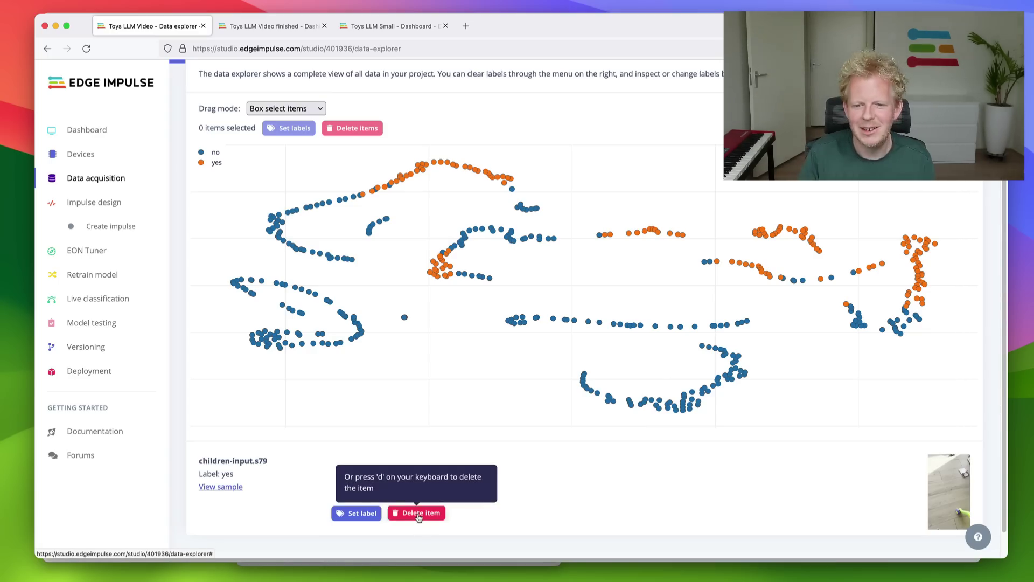
click(419, 514)
click(547, 367)
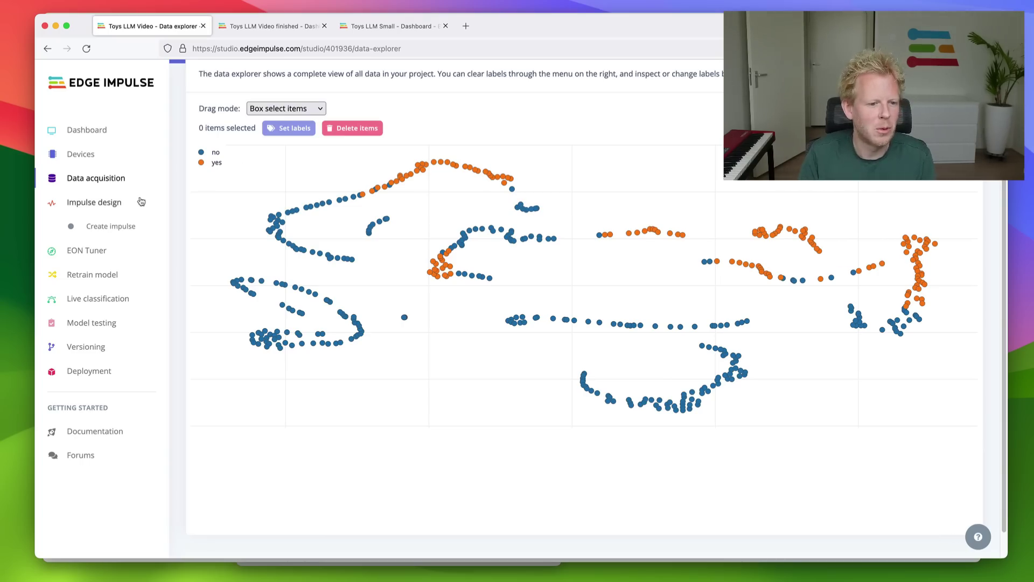
Step: Review the finished project's Create impulse page, highlighting its 224x224 image input size
click(133, 228)
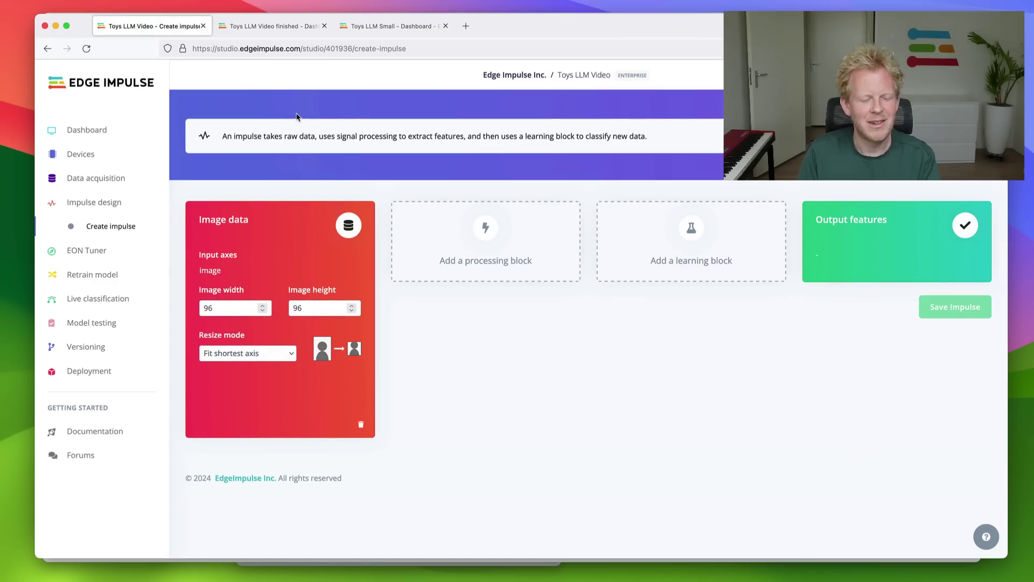
key(ctrl+Tab)
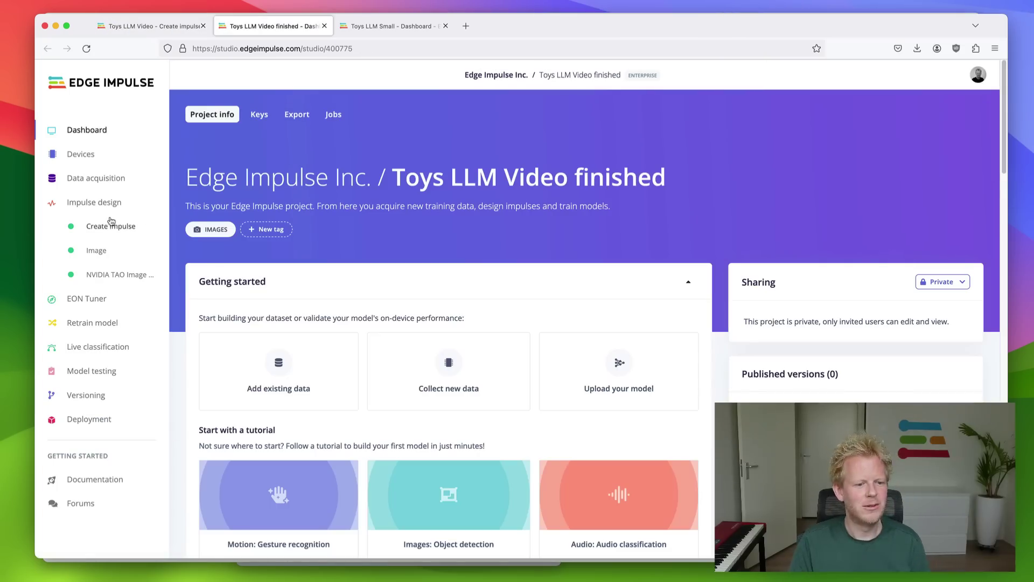
click(110, 226)
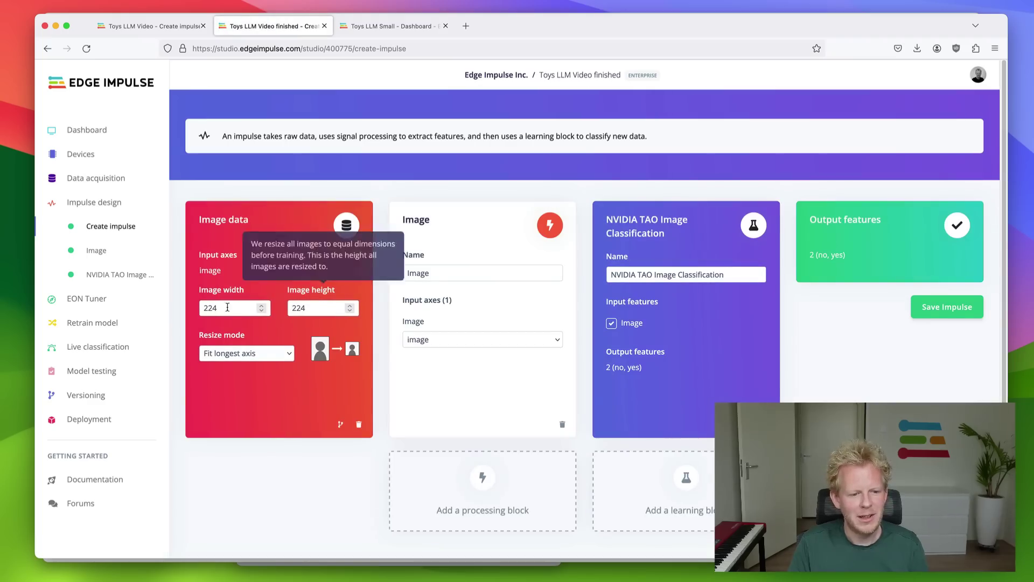
drag(230, 309, 185, 305)
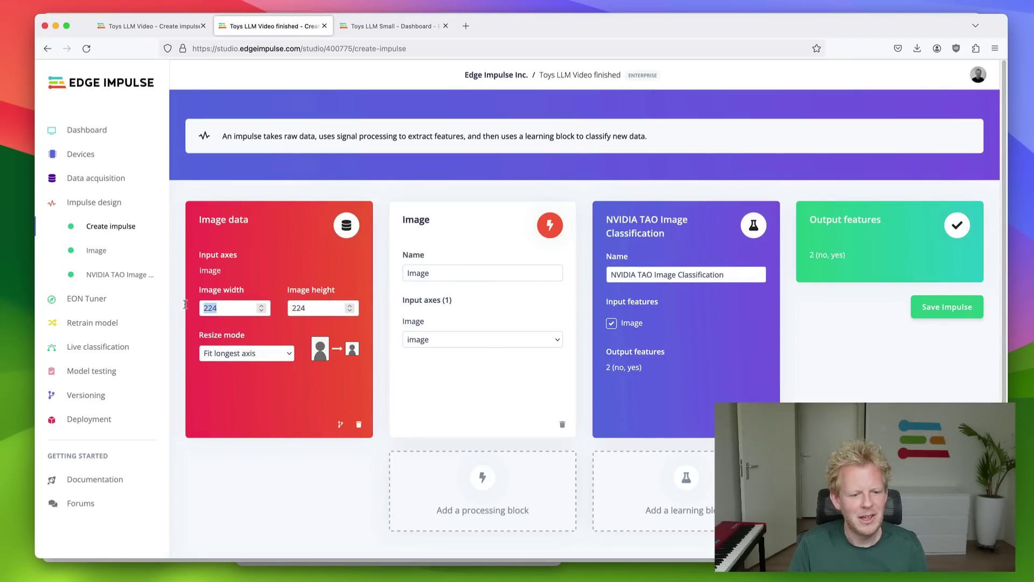
key(Tab)
double_click(229, 310)
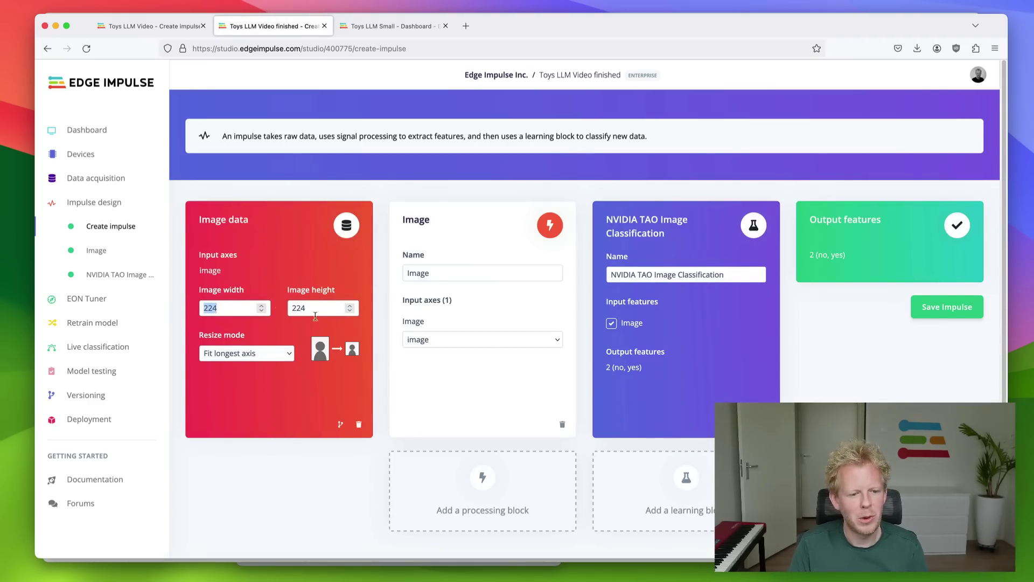
click(317, 308)
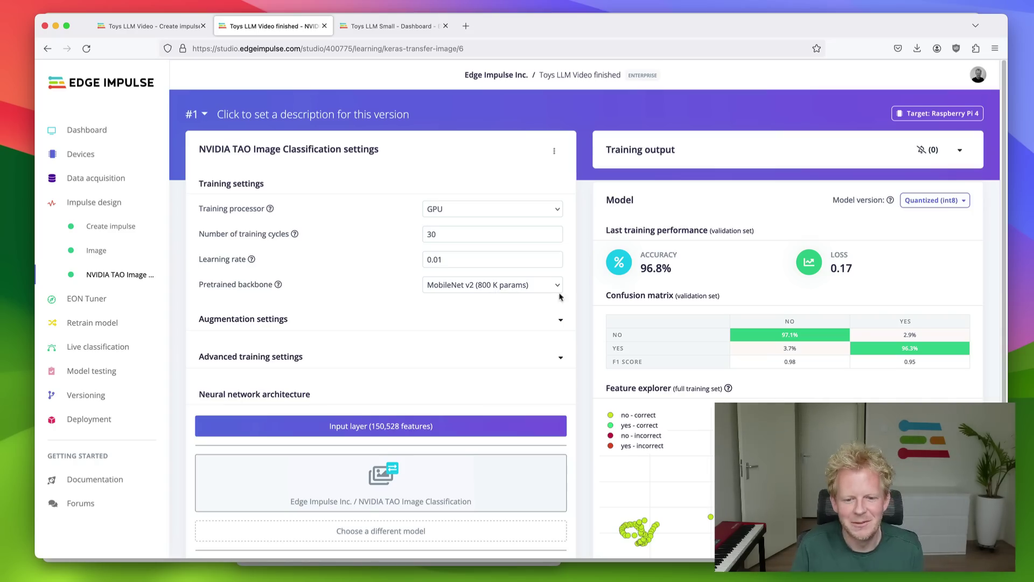
scroll(562, 297, down, 2)
scroll(576, 229, down, 1)
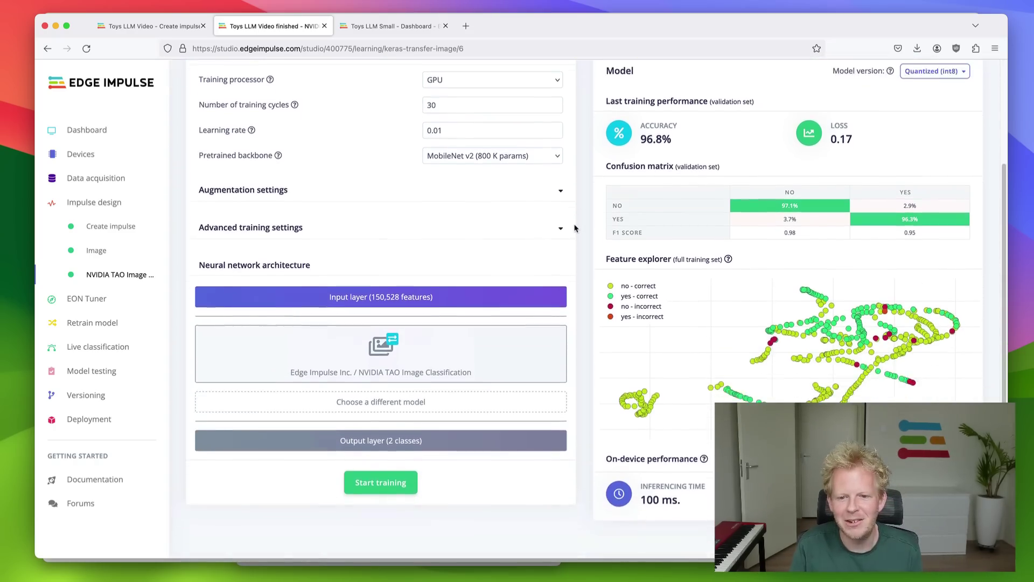
scroll(580, 211, up, 3)
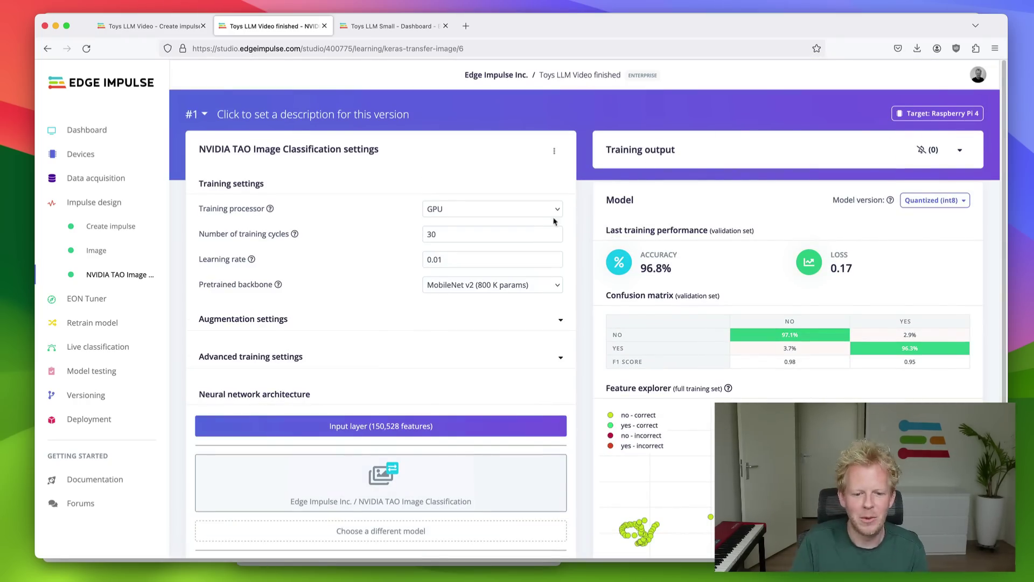
scroll(576, 260, down, 1)
scroll(574, 255, up, 1)
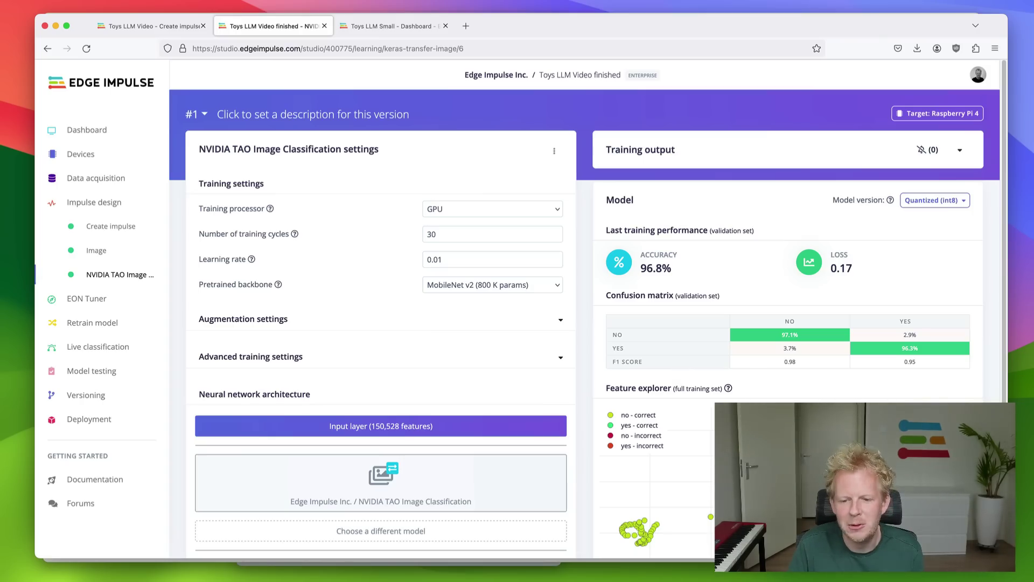
click(76, 420)
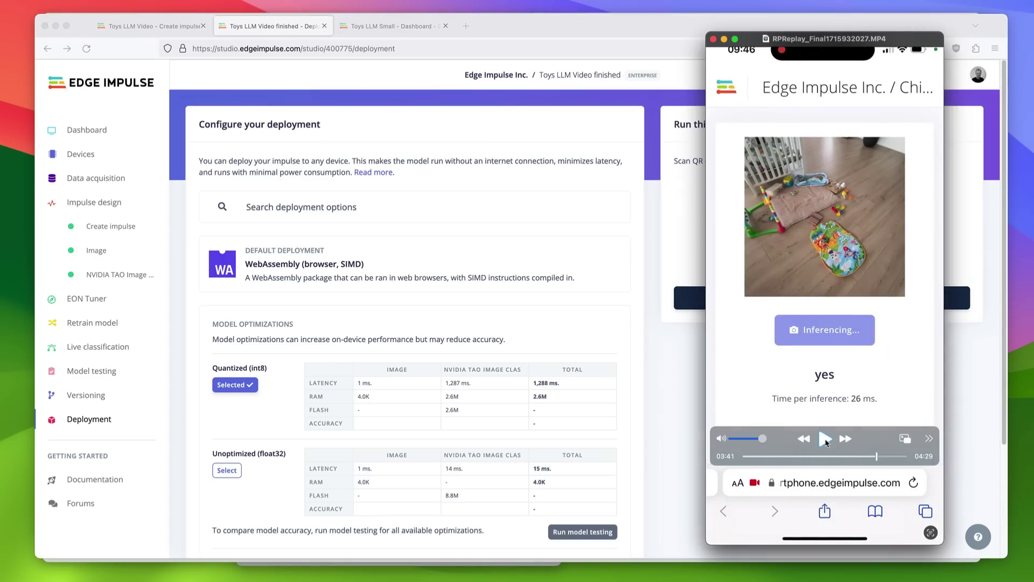
click(825, 438)
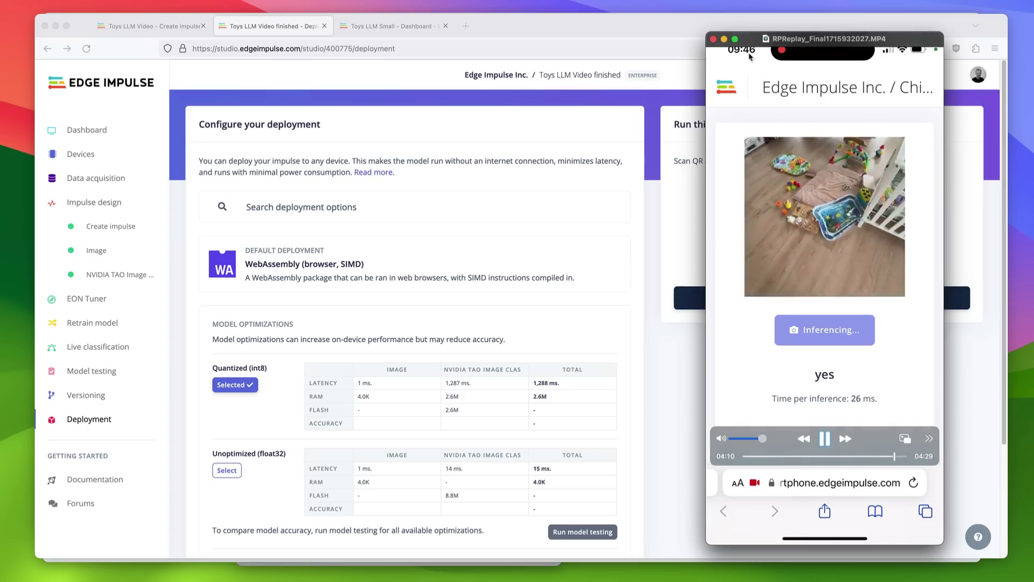
click(713, 40)
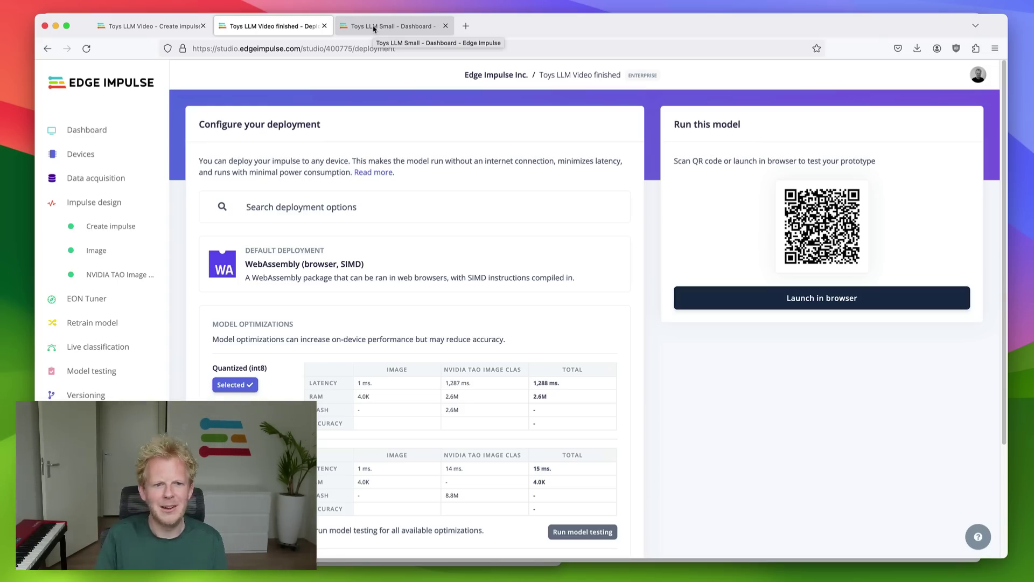
Step: In Toys LLM Small, open Transfer learning results and highlight the 93.7% accuracy
click(374, 29)
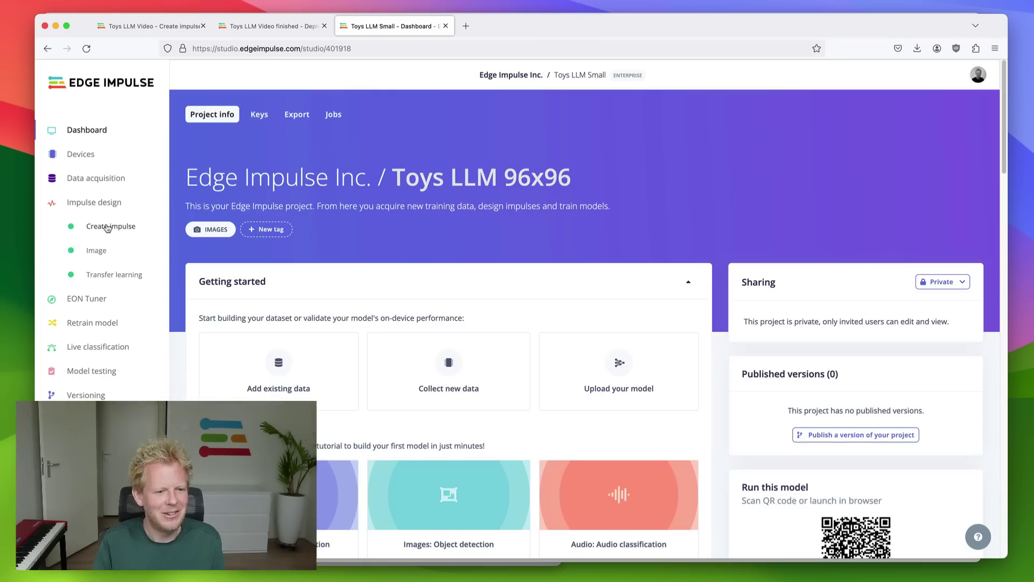
click(108, 227)
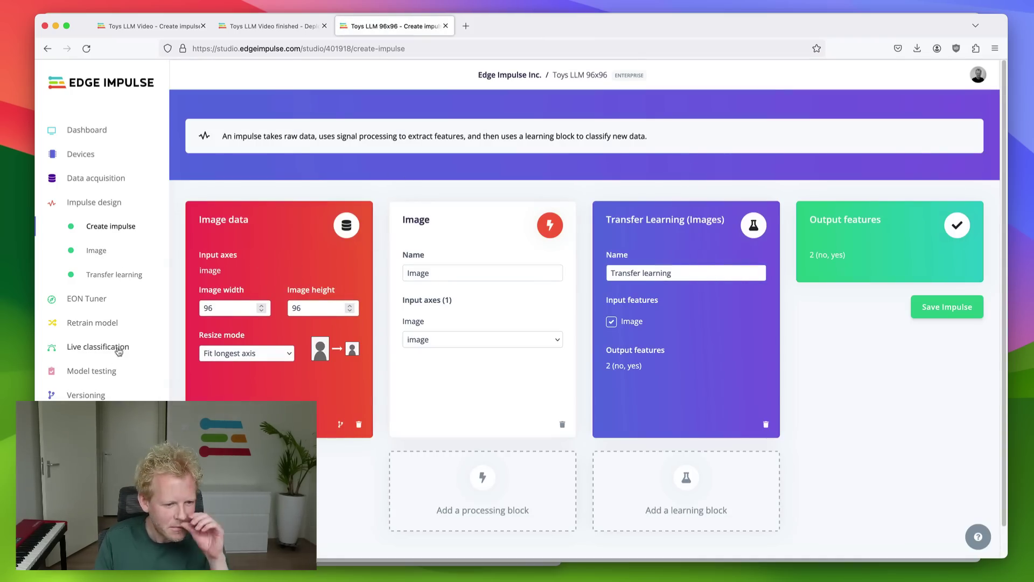
click(109, 276)
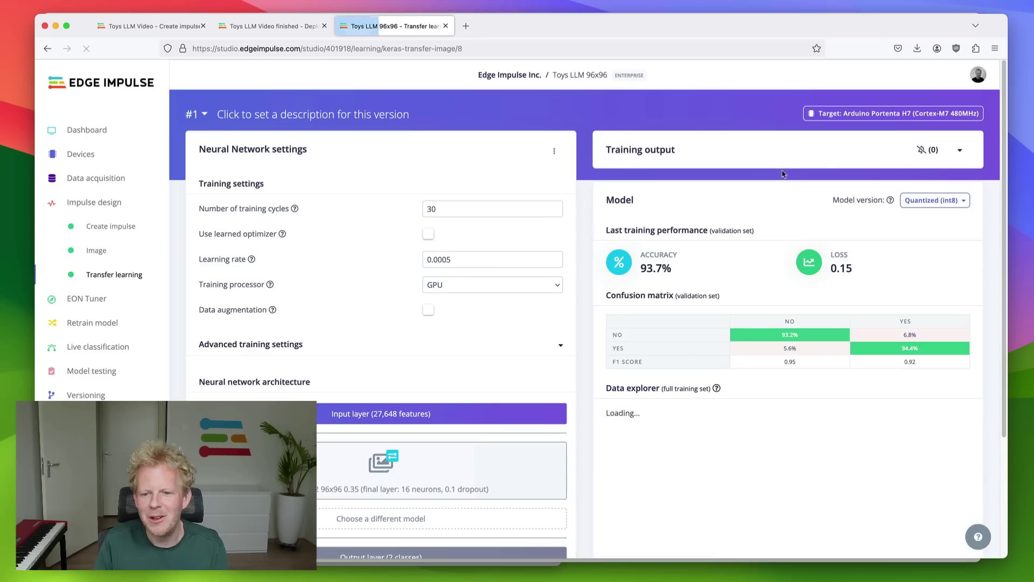
scroll(591, 162, down, 4)
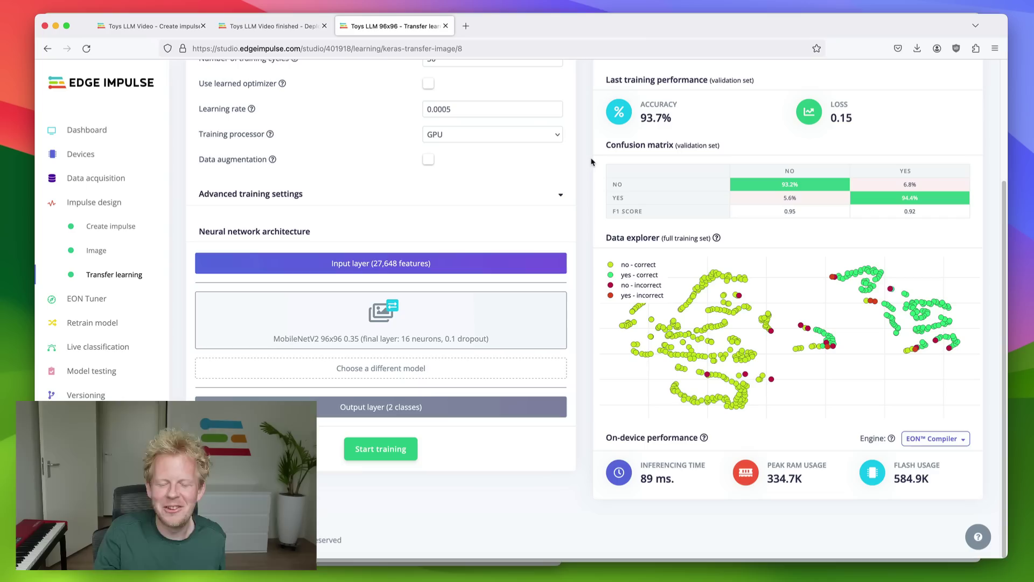
double_click(662, 121)
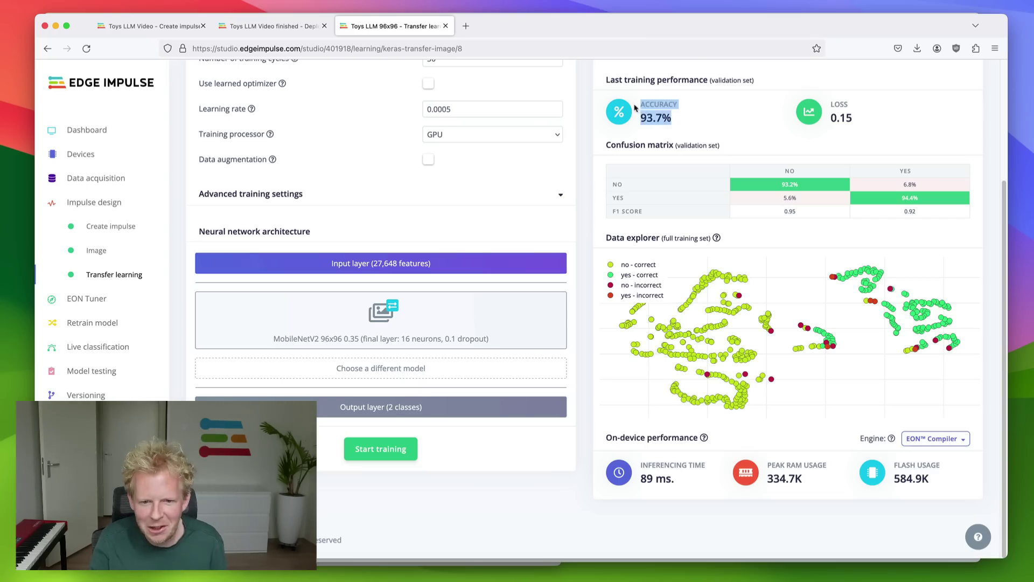
click(662, 121)
double_click(659, 118)
click(678, 133)
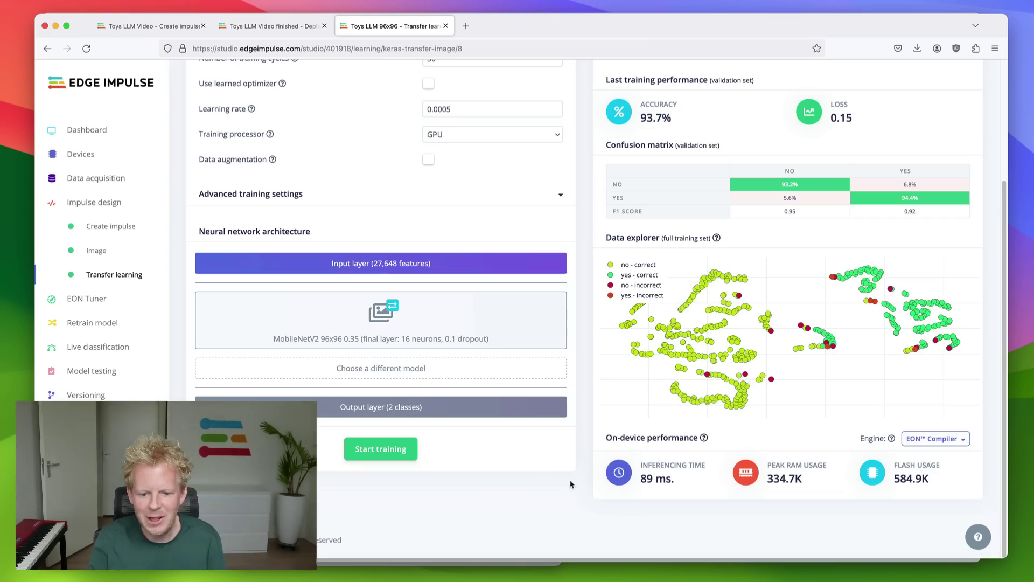
scroll(570, 484, up, 3)
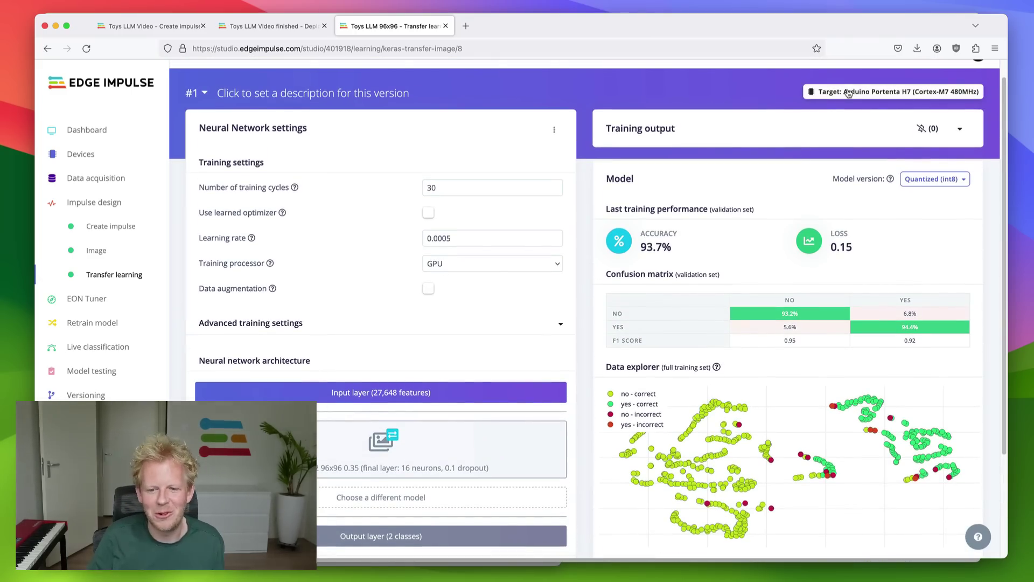
scroll(824, 460, down, 3)
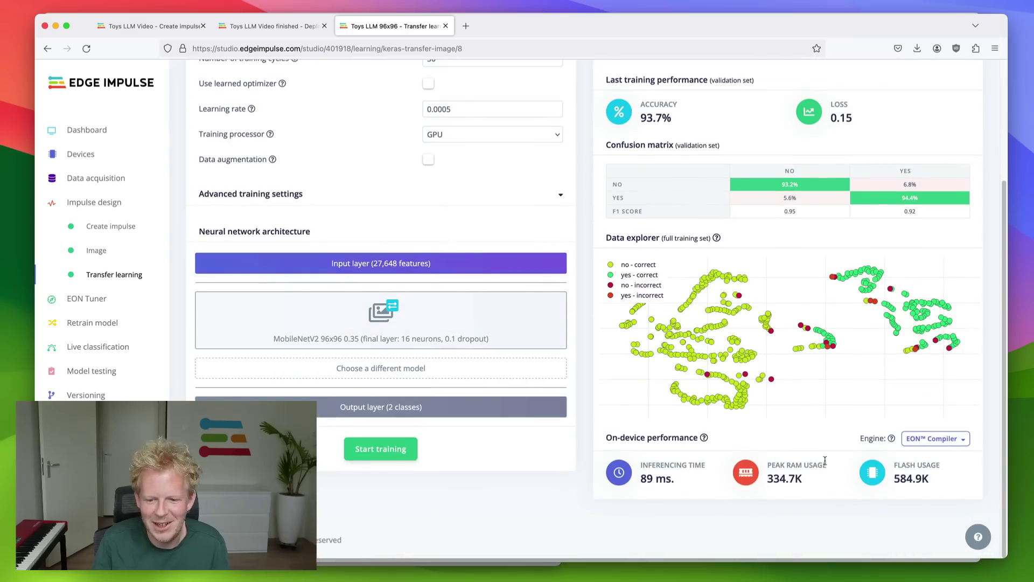
Step: Switch the engine to EON Compiler (RAM optimized), showing peak RAM drop to 232.9K
click(934, 439)
click(929, 458)
drag(808, 481, 764, 480)
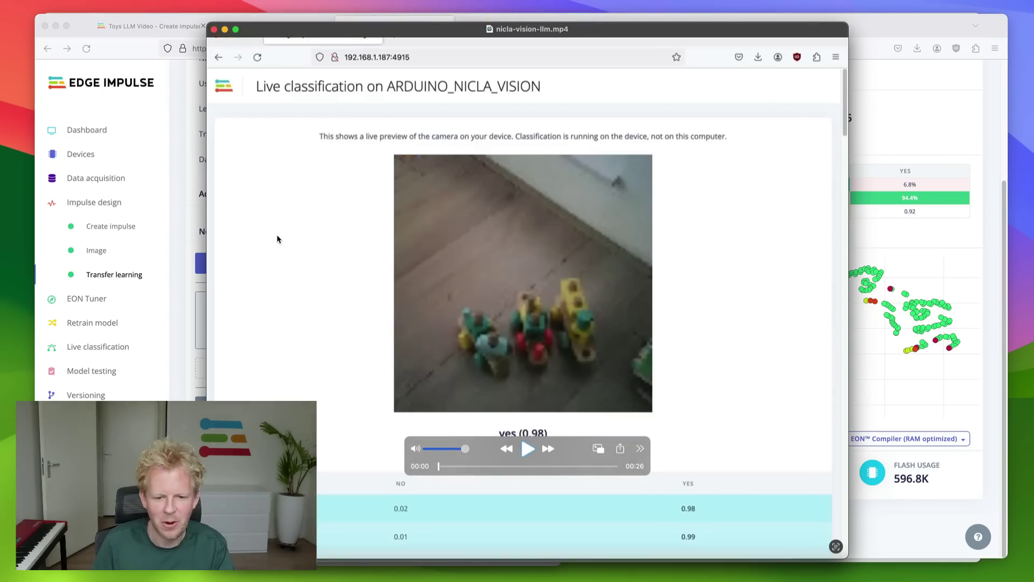
Step: Play nicla-vision-llm.mp4, showing live toy classification on the Arduino Nicla Vision
key(space)
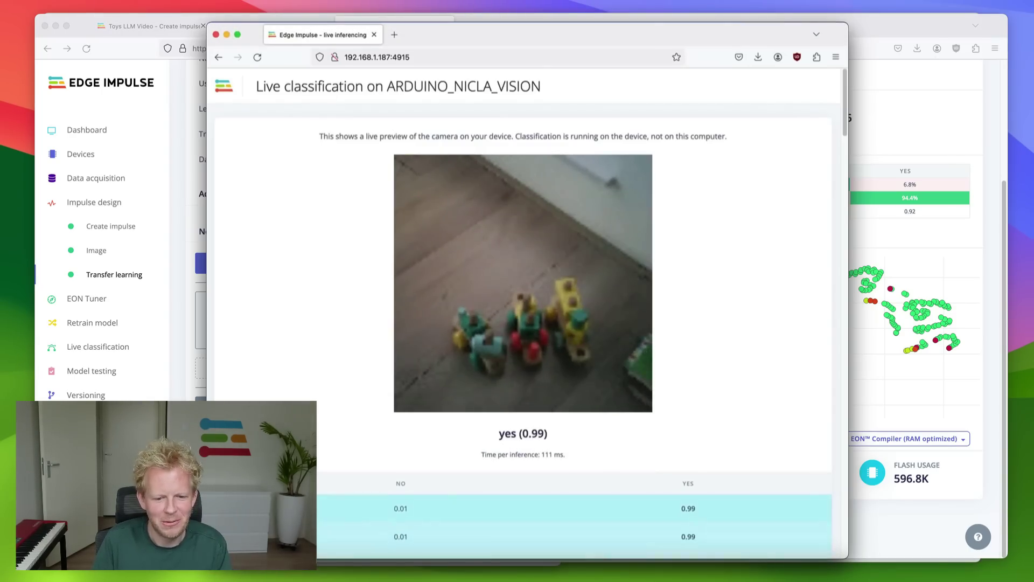